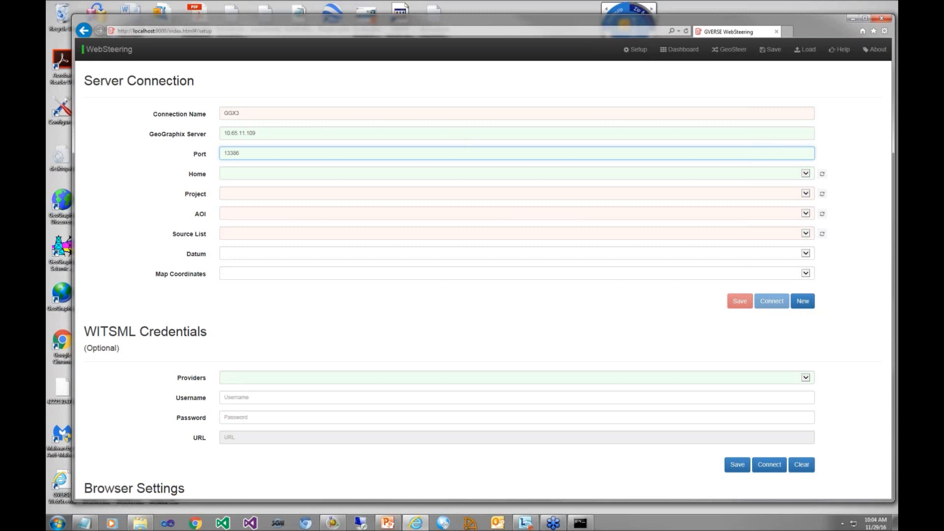
Set Home to Projects and select the Pro Test Drive 2015.0 Barnett 9 project
{"action": "left_click", "coordinate": [809, 178]}
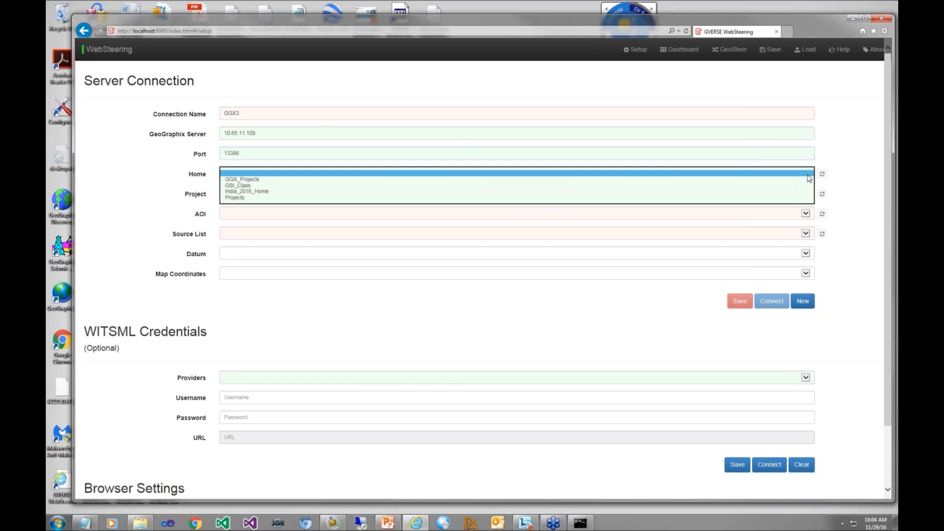
{"action": "left_click", "coordinate": [797, 198]}
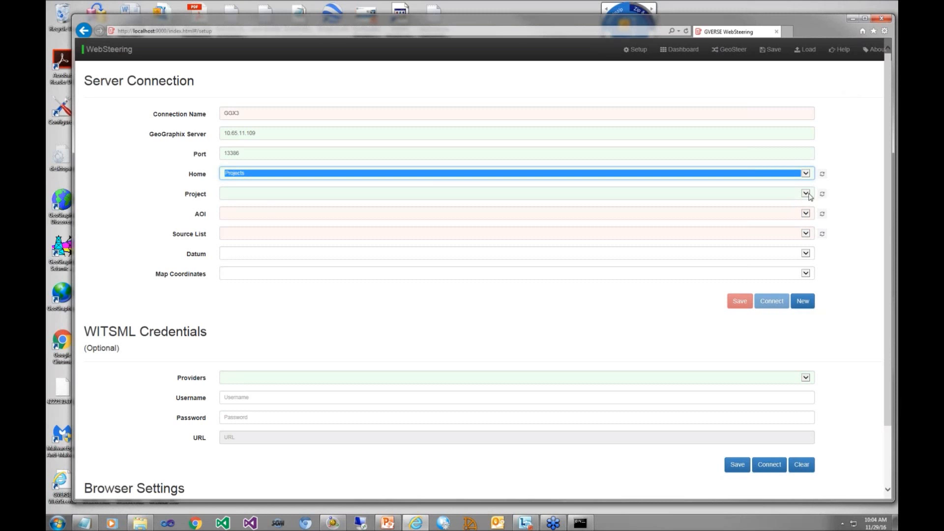
{"action": "left_click", "coordinate": [806, 194]}
{"action": "left_click", "coordinate": [773, 325]}
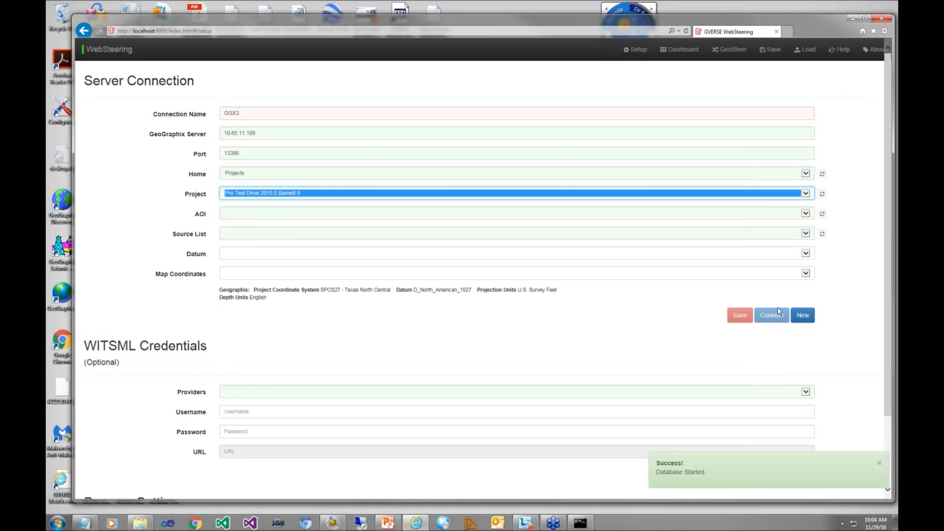
{"action": "left_click", "coordinate": [810, 214]}
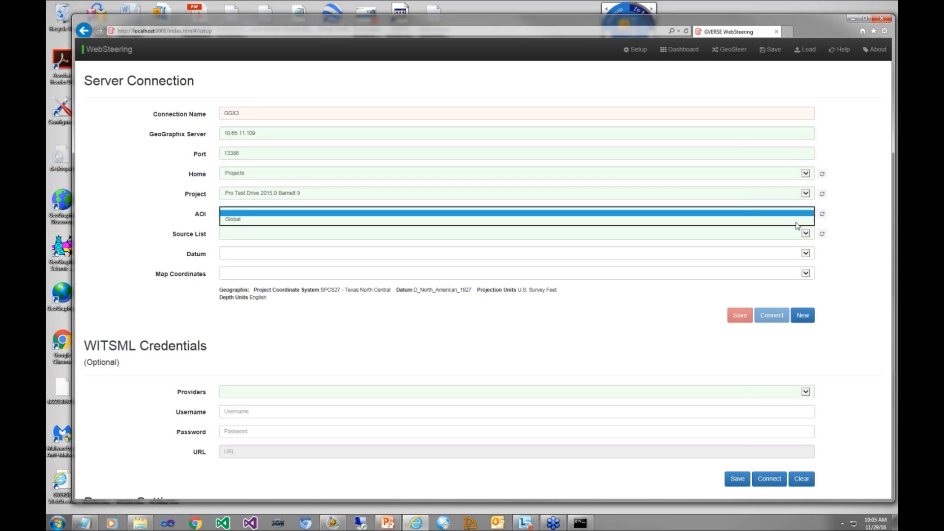
Choose AOI Global, source list Public and datum NAD27
{"action": "left_click", "coordinate": [797, 222]}
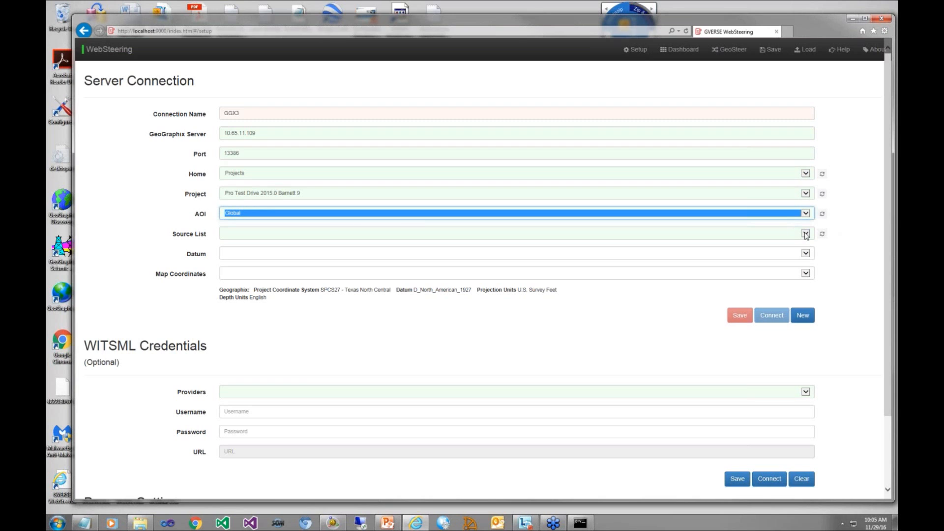
{"action": "left_click", "coordinate": [806, 235]}
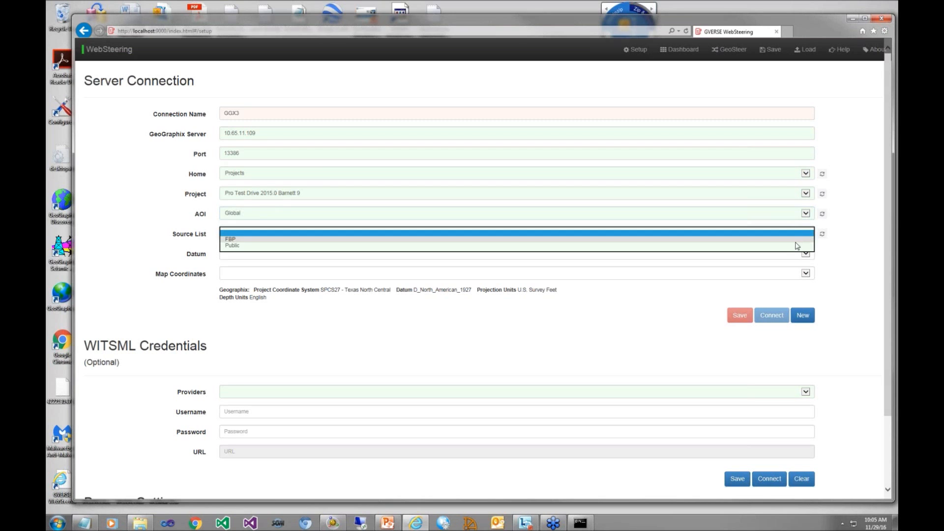
{"action": "left_click", "coordinate": [796, 246]}
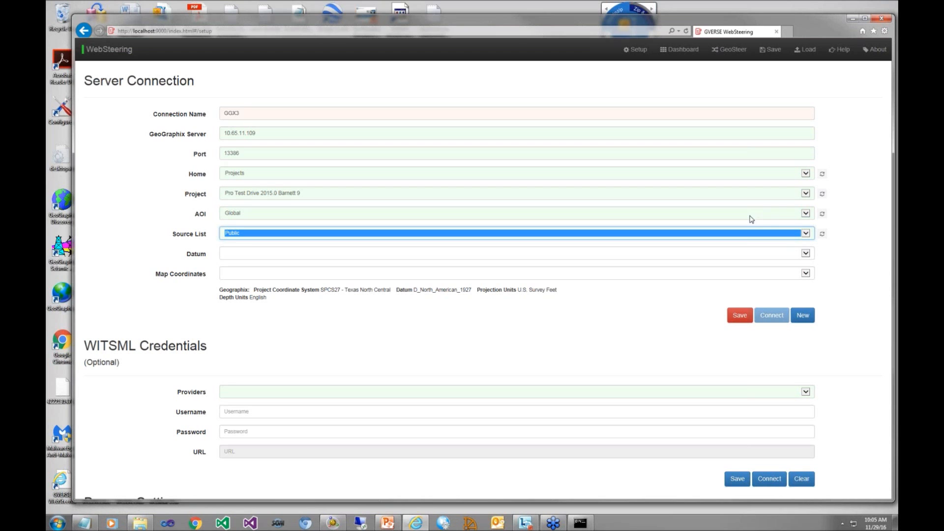
{"action": "left_click", "coordinate": [806, 253]}
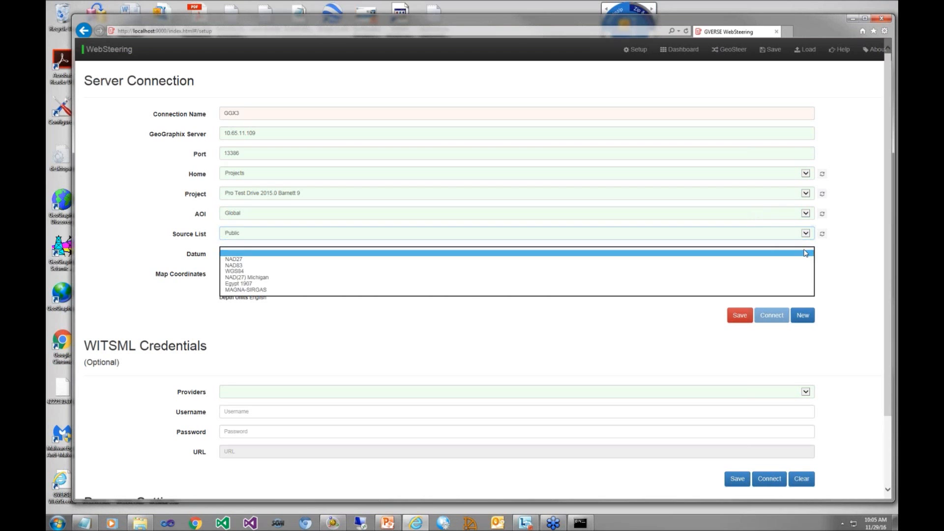
{"action": "left_click", "coordinate": [795, 259]}
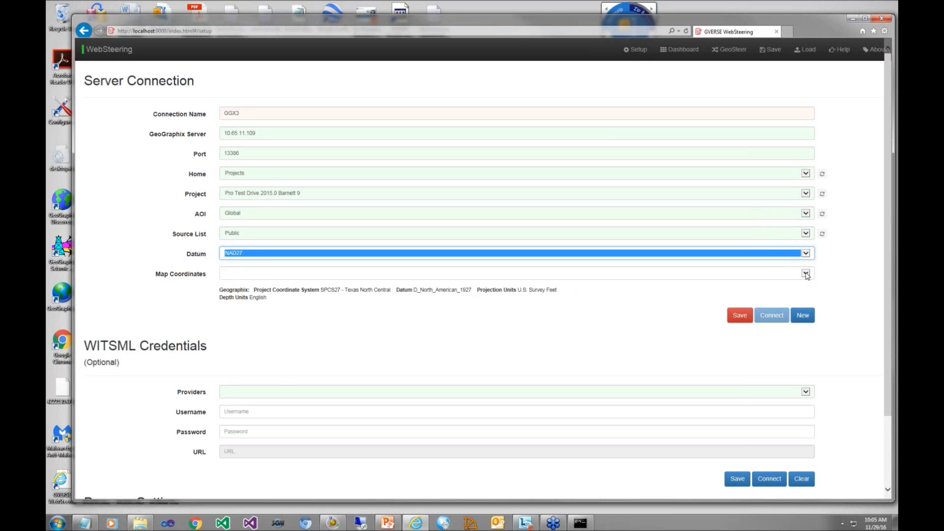
Set map coordinates to NAD27 / Texas North Central and save the connection
{"action": "left_click", "coordinate": [808, 276]}
{"action": "scroll", "coordinate": [743, 396], "scroll_direction": "down", "scroll_amount": 5}
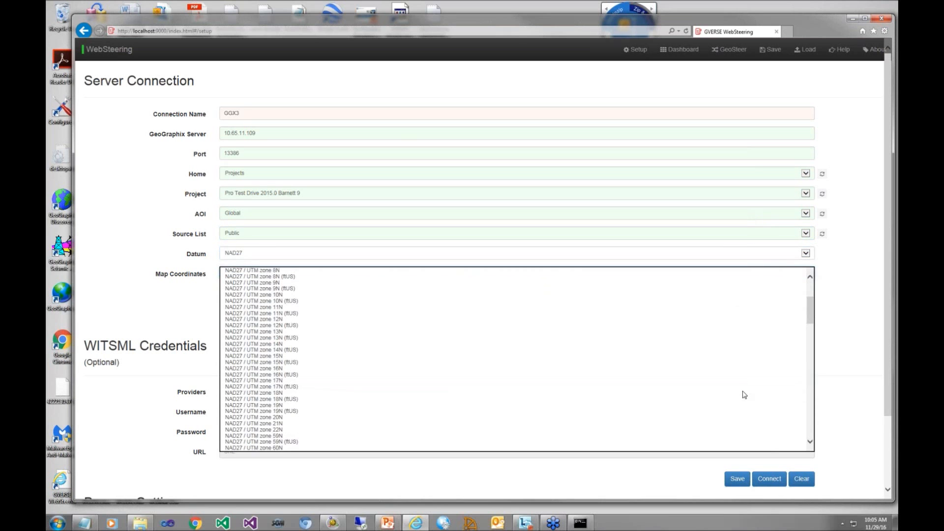
{"action": "scroll", "coordinate": [751, 390], "scroll_direction": "down", "scroll_amount": 10}
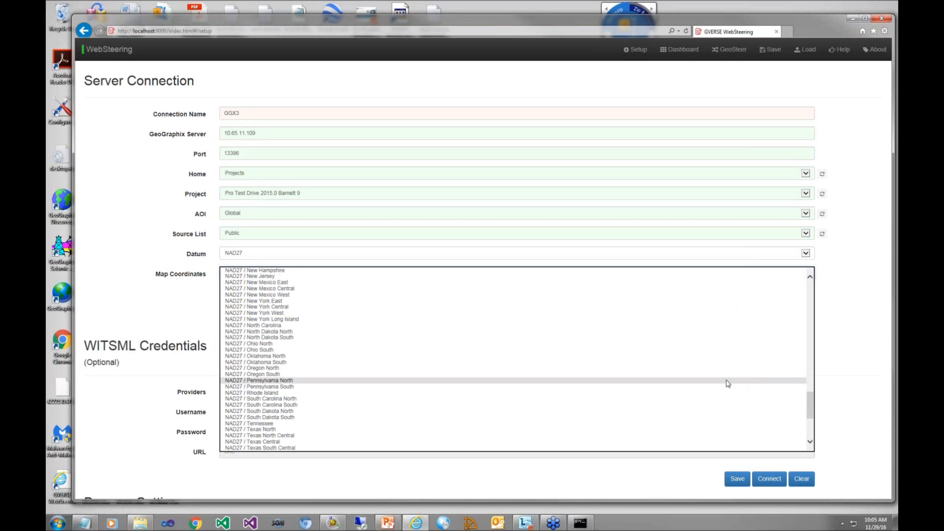
{"action": "scroll", "coordinate": [728, 382], "scroll_direction": "down", "scroll_amount": 3}
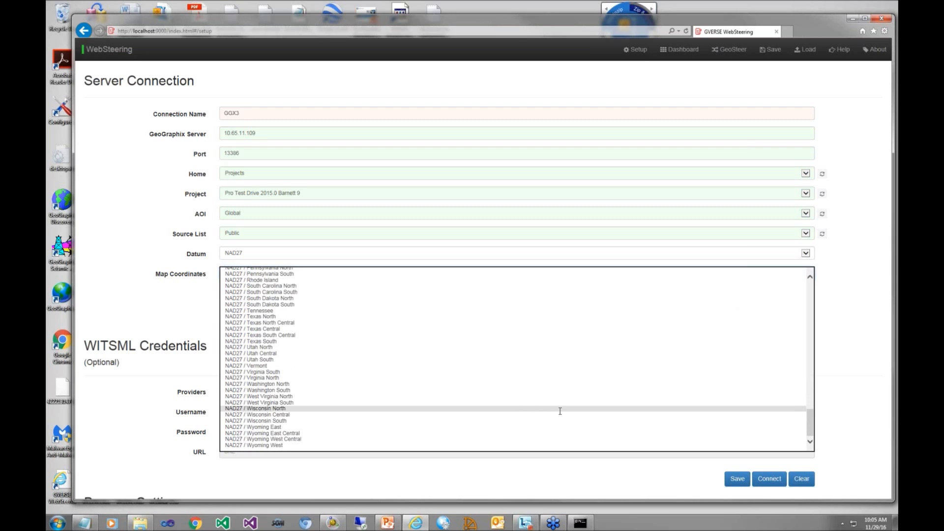
{"action": "left_click", "coordinate": [527, 325]}
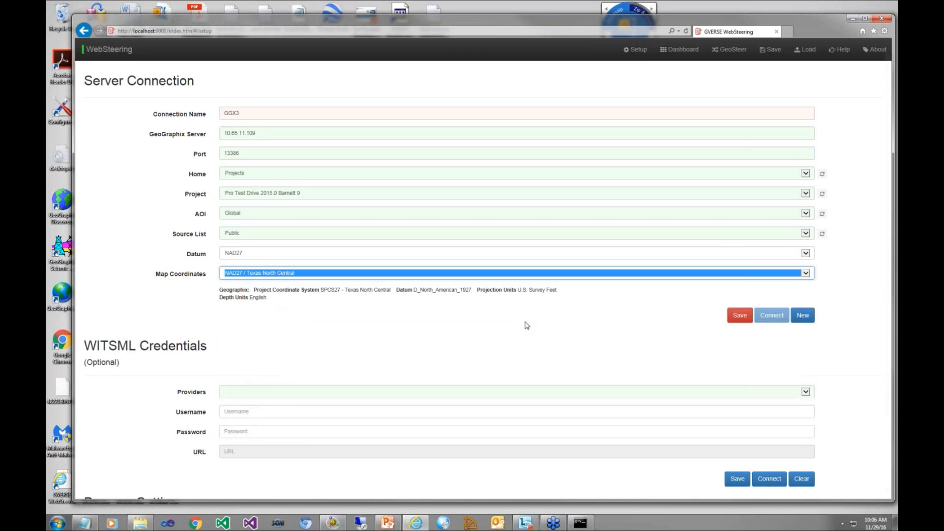
{"action": "left_click", "coordinate": [739, 318]}
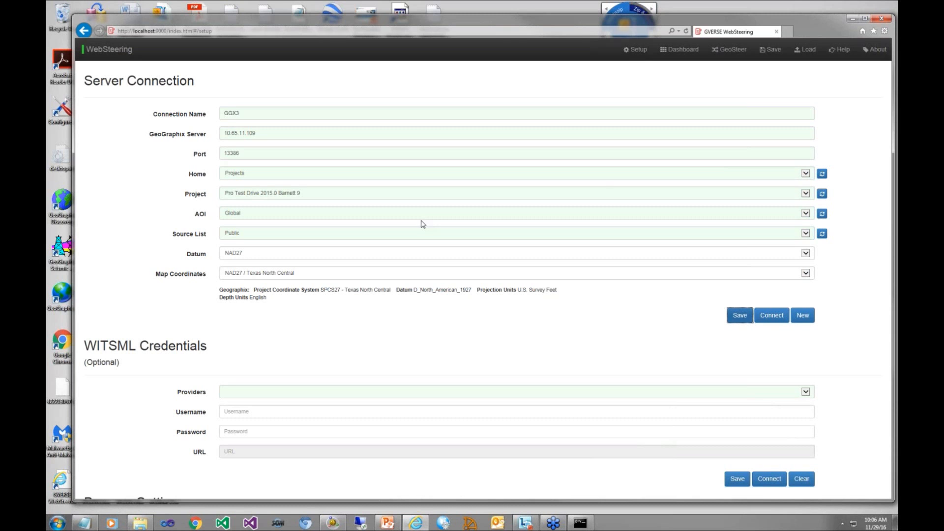
{"action": "left_click", "coordinate": [684, 52]}
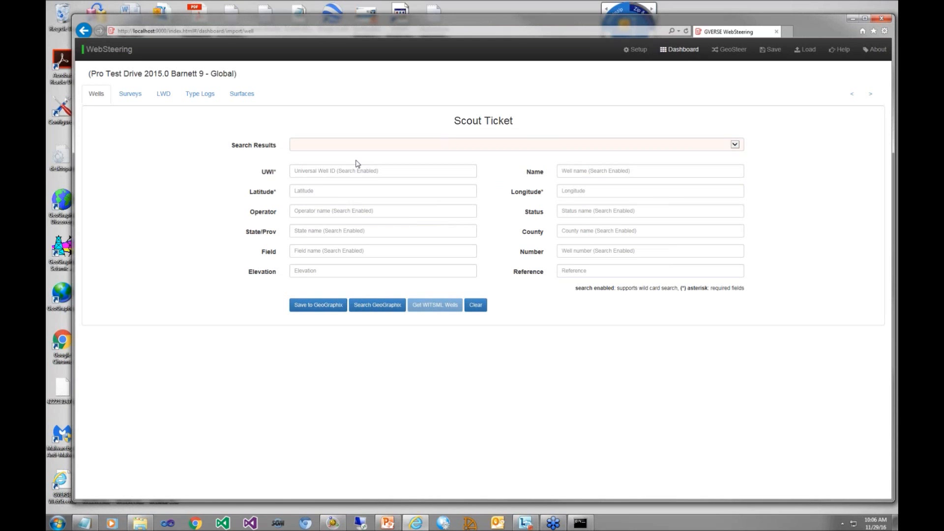
{"action": "left_click", "coordinate": [330, 169]}
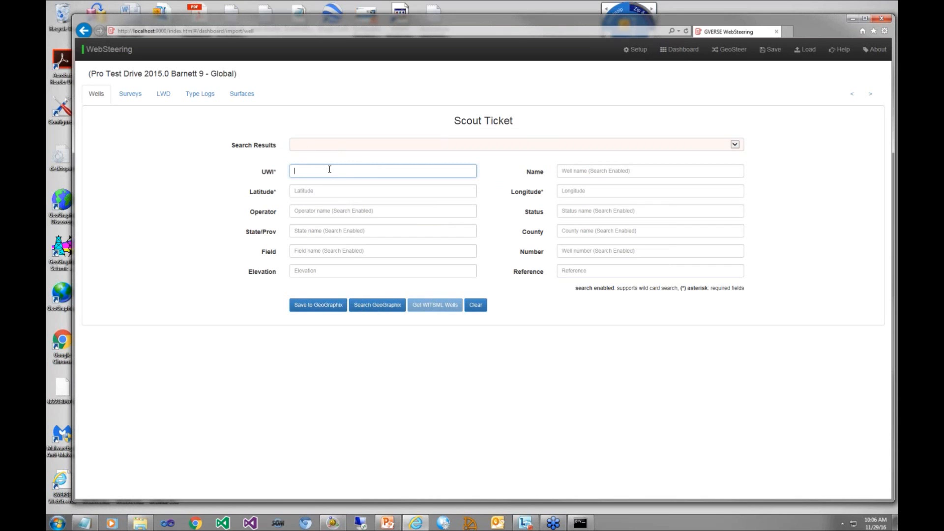
{"action": "type", "text": "422"}
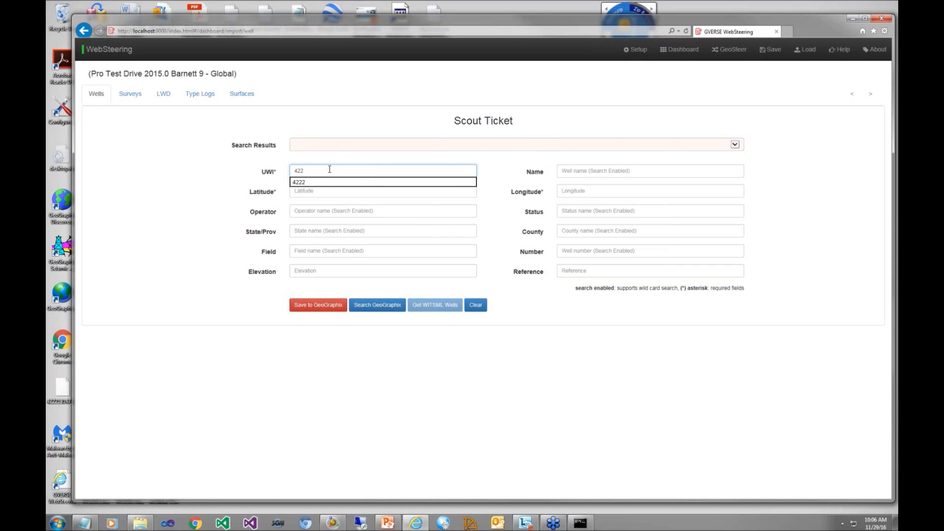
{"action": "type", "text": "2"}
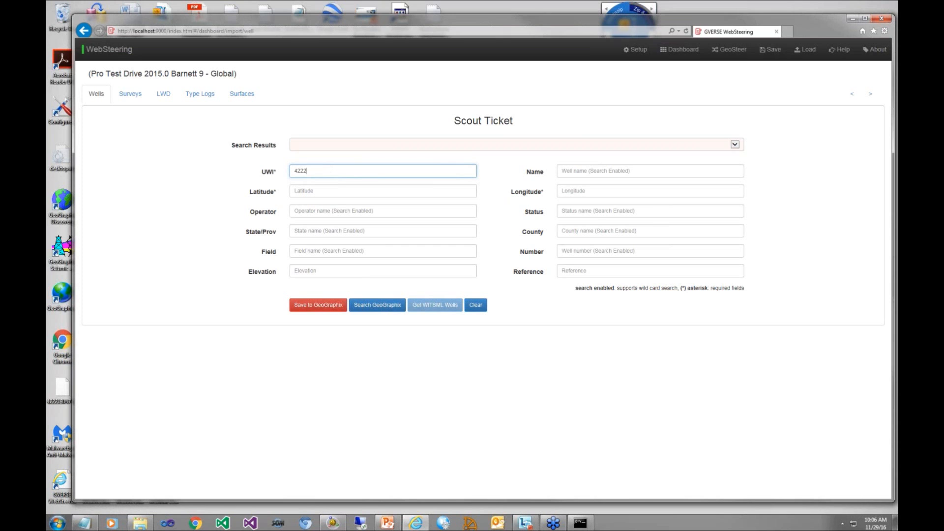
{"action": "left_click", "coordinate": [375, 306]}
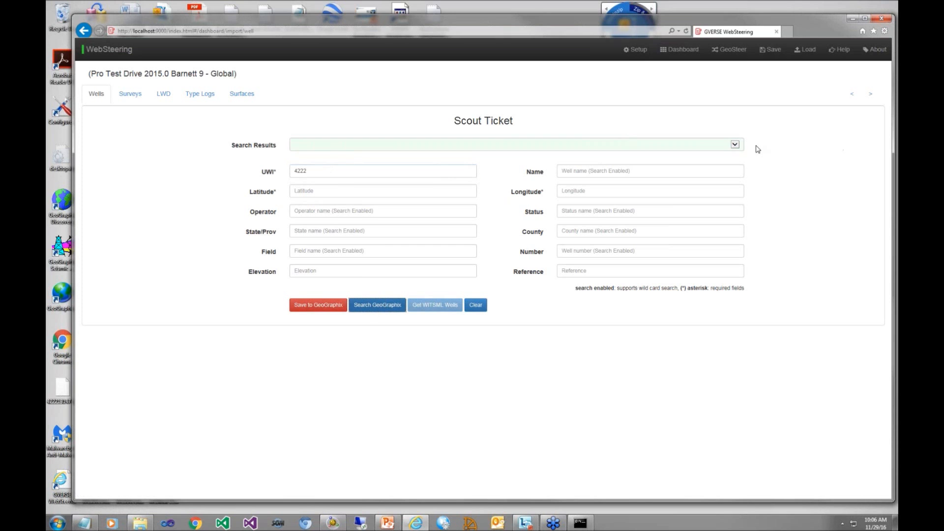
{"action": "left_click", "coordinate": [736, 144]}
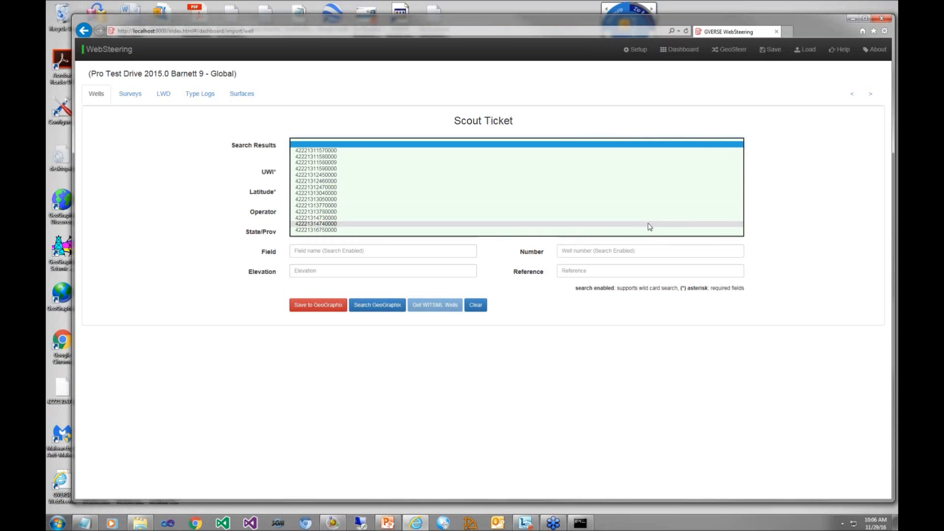
{"action": "left_click", "coordinate": [649, 224]}
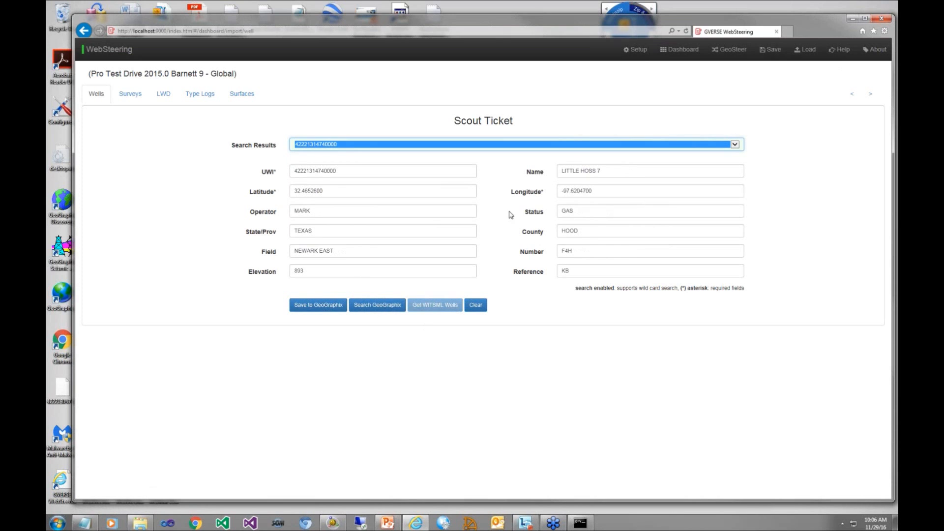
{"action": "left_click", "coordinate": [321, 305]}
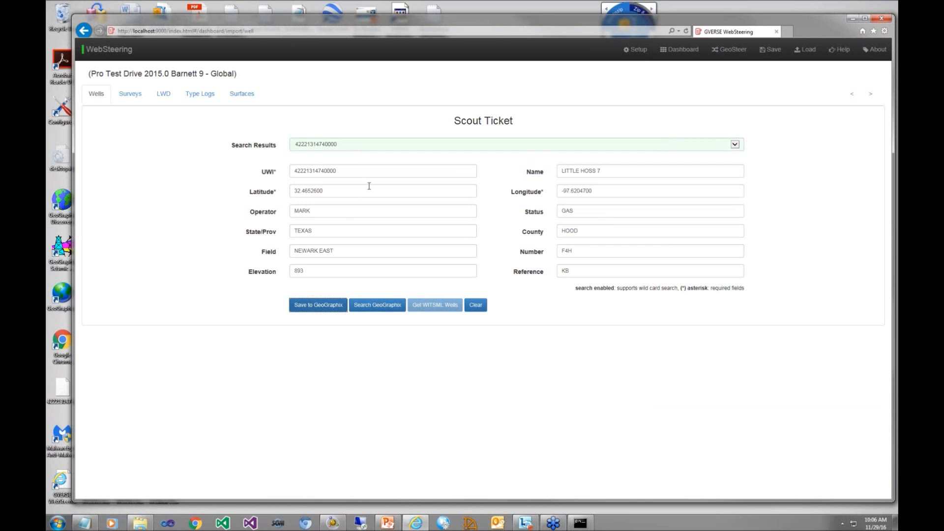
Show the well's empty Surveys page, then review and close the Excel survey workbook
{"action": "left_click", "coordinate": [131, 94]}
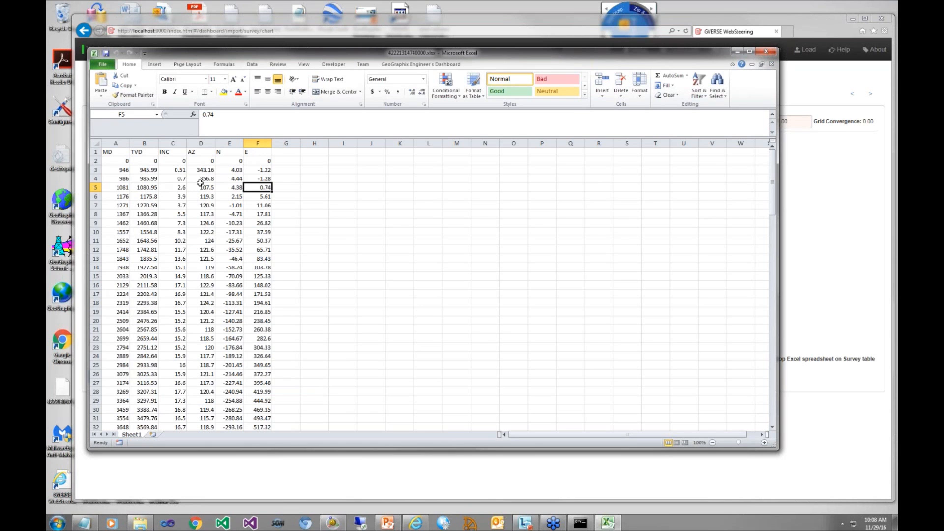
{"action": "left_click", "coordinate": [737, 51]}
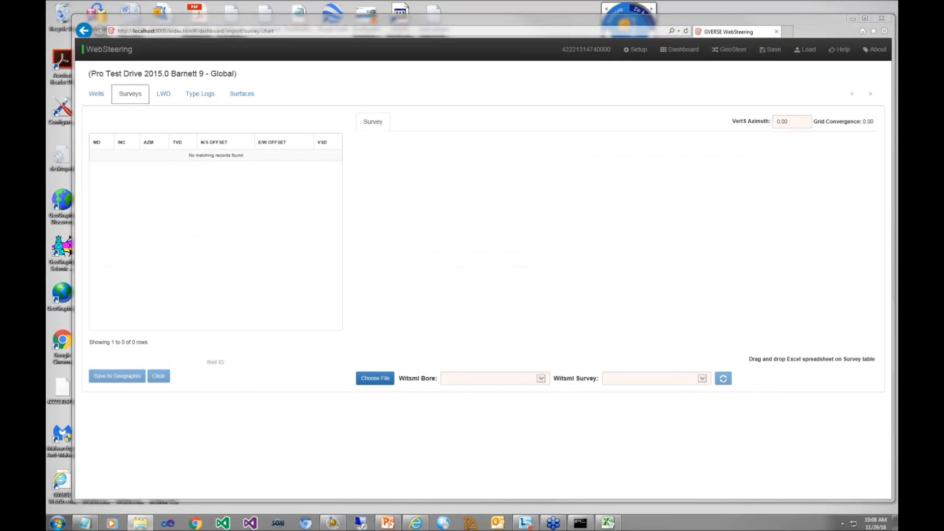
{"action": "left_click", "coordinate": [615, 522]}
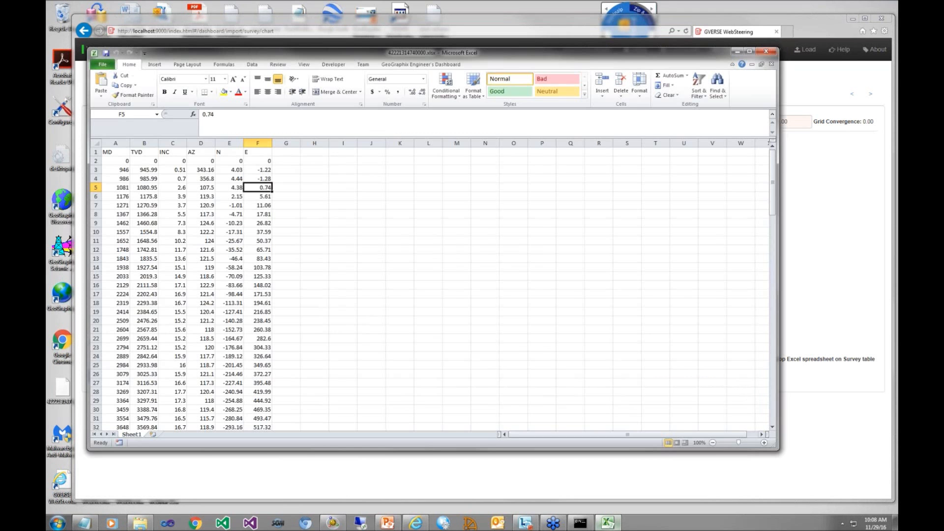
{"action": "left_click", "coordinate": [766, 51]}
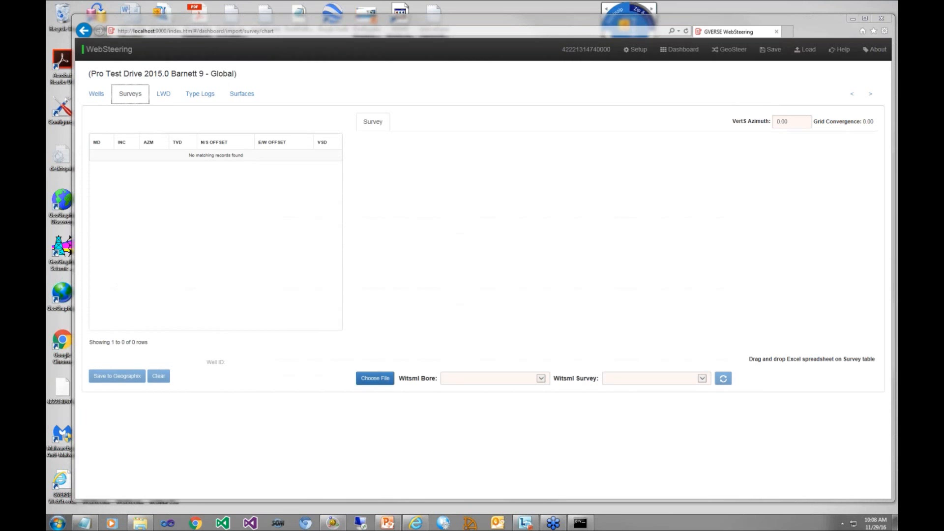
Import the Excel survey file with MD/INC/AZ column mapping, plotting TVD against MD
{"action": "left_click_drag", "start_coordinate": [788, 187], "coordinate": [527, 271]}
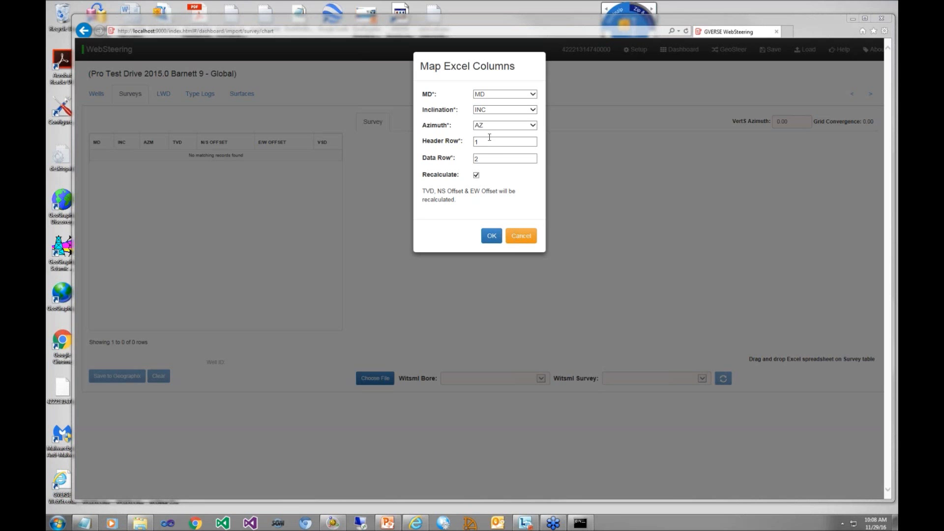
{"action": "left_click", "coordinate": [491, 236]}
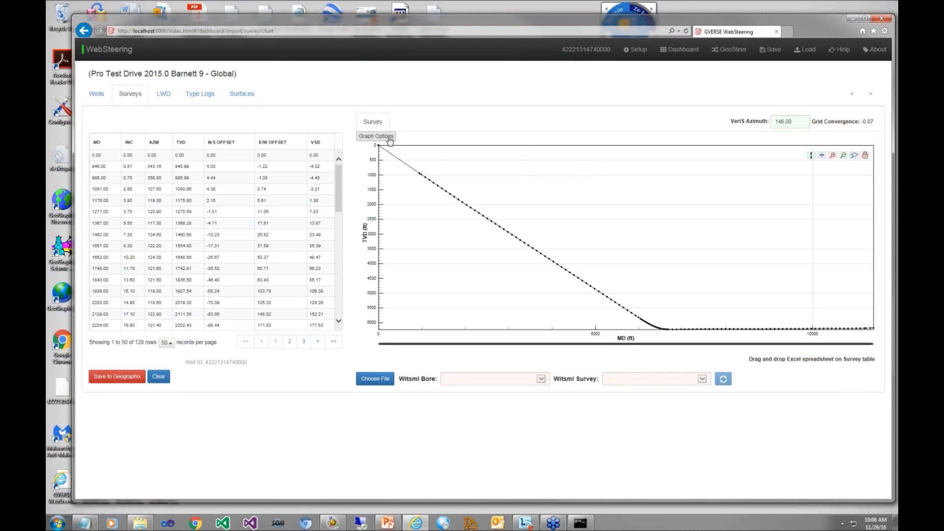
{"action": "left_click", "coordinate": [391, 139]}
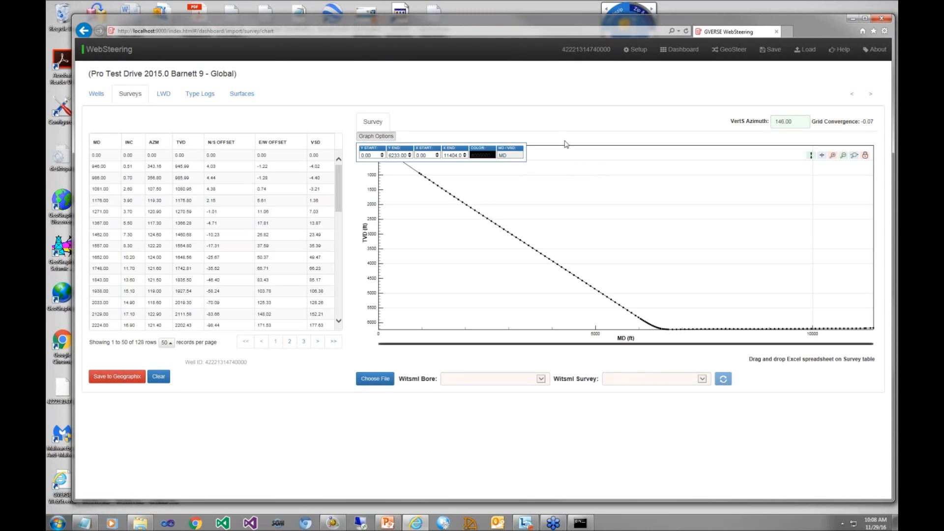
Plot the survey against VSD over TVD 6000–6300 with the curve coloured blue
{"action": "left_click", "coordinate": [513, 156]}
{"action": "left_click", "coordinate": [502, 155]}
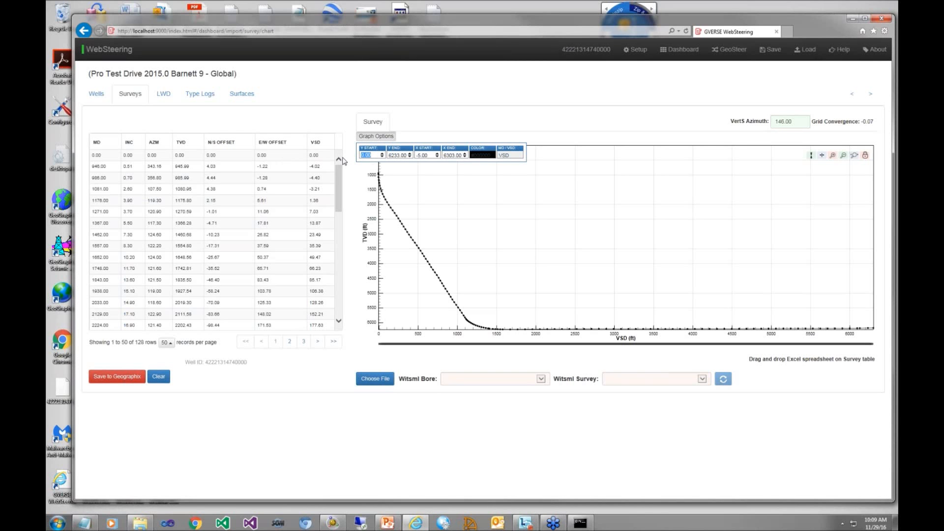
{"action": "type", "text": "6000"}
{"action": "key", "text": "Tab"}
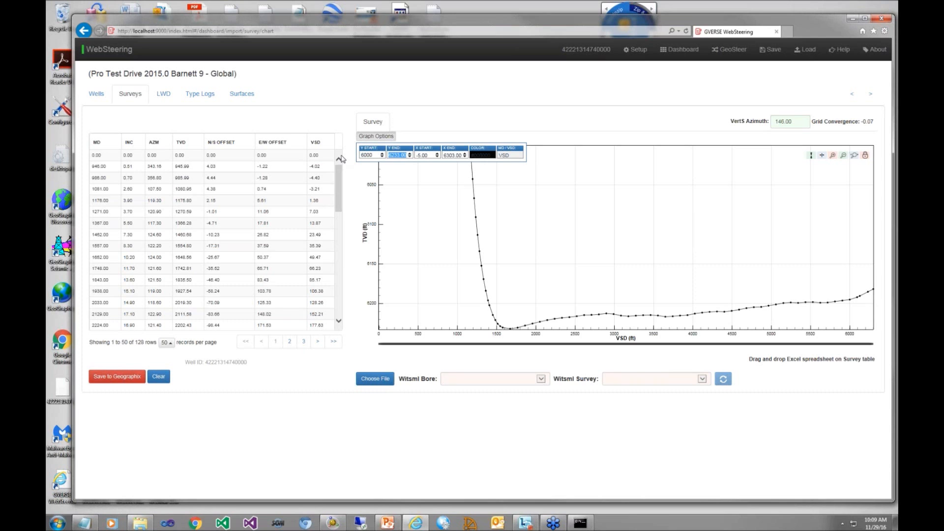
{"action": "type", "text": "630"}
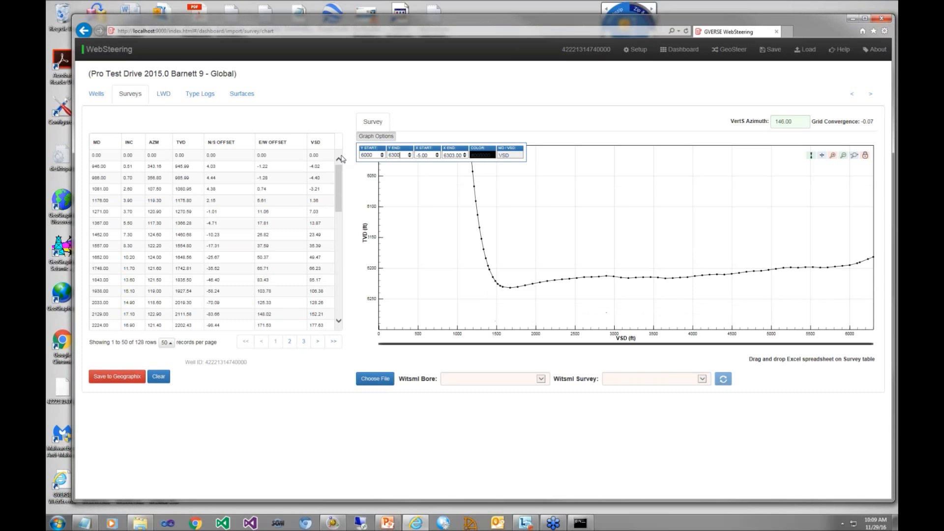
{"action": "left_click", "coordinate": [489, 155]}
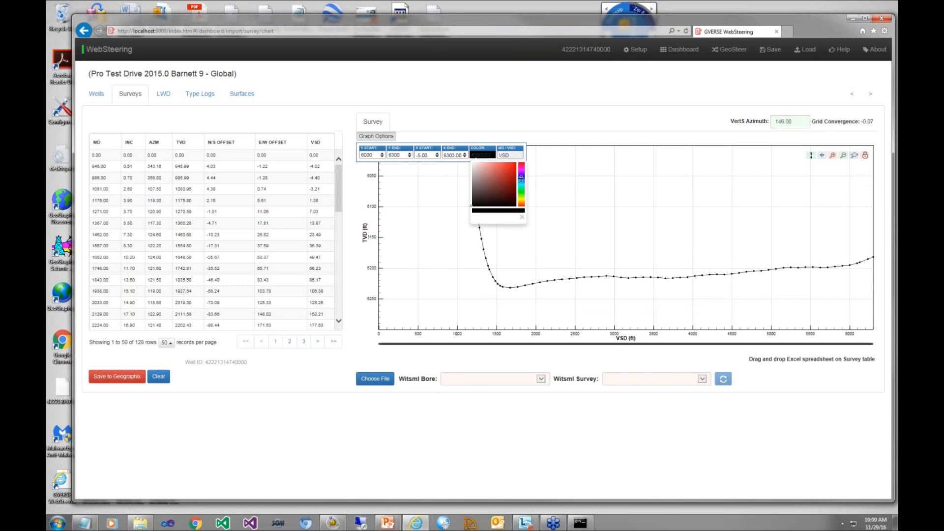
{"action": "left_click", "coordinate": [522, 177]}
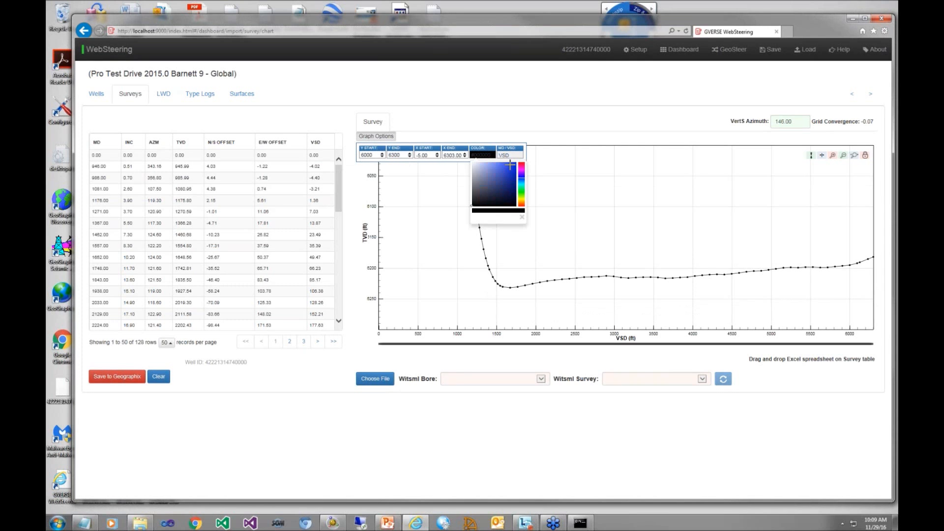
{"action": "left_click", "coordinate": [510, 164]}
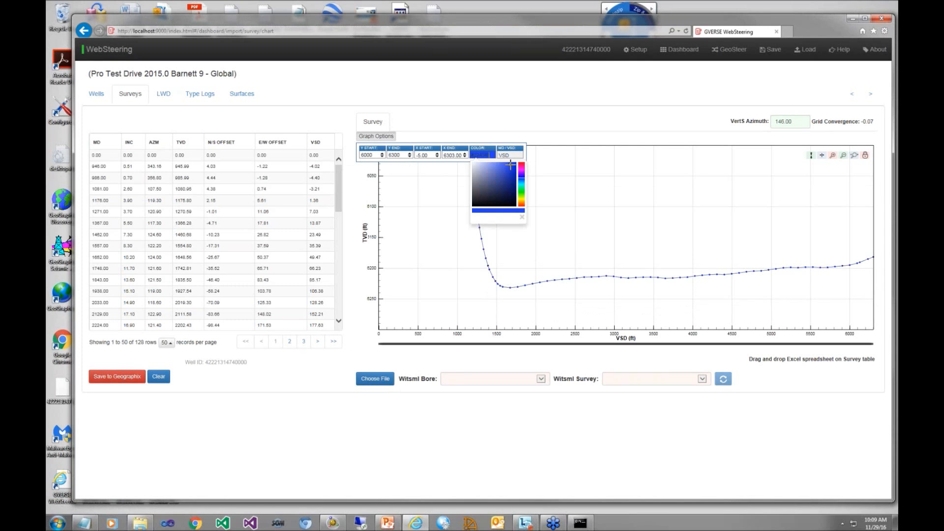
{"action": "left_click", "coordinate": [445, 132]}
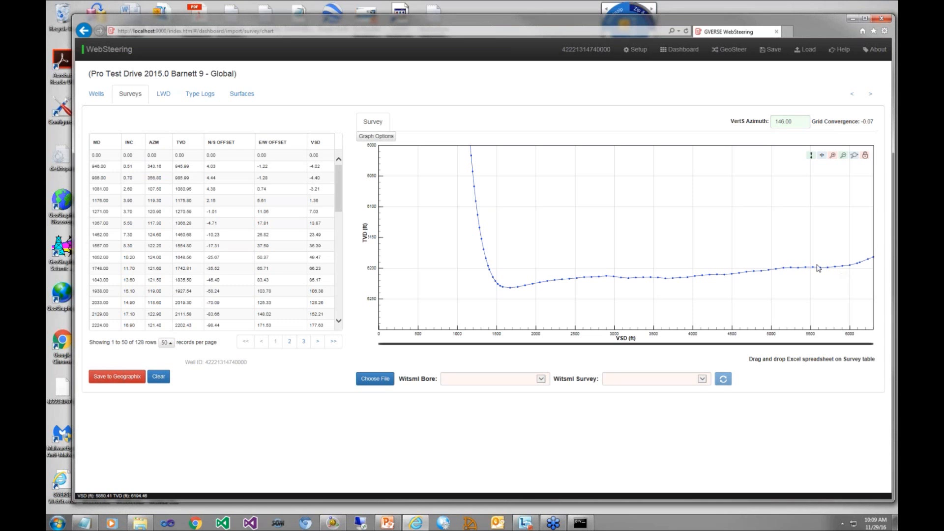
Save the imported survey data to Geographix
{"action": "left_click", "coordinate": [124, 377]}
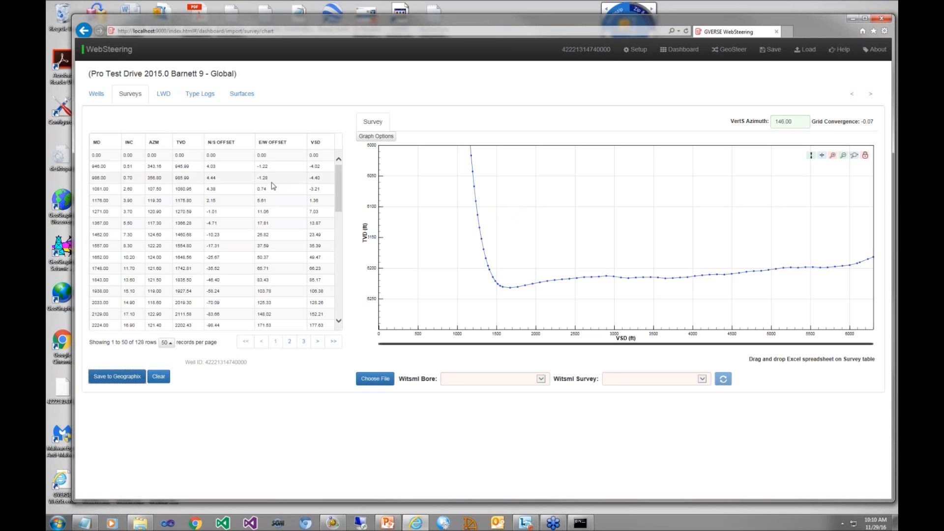
{"action": "left_click", "coordinate": [164, 94]}
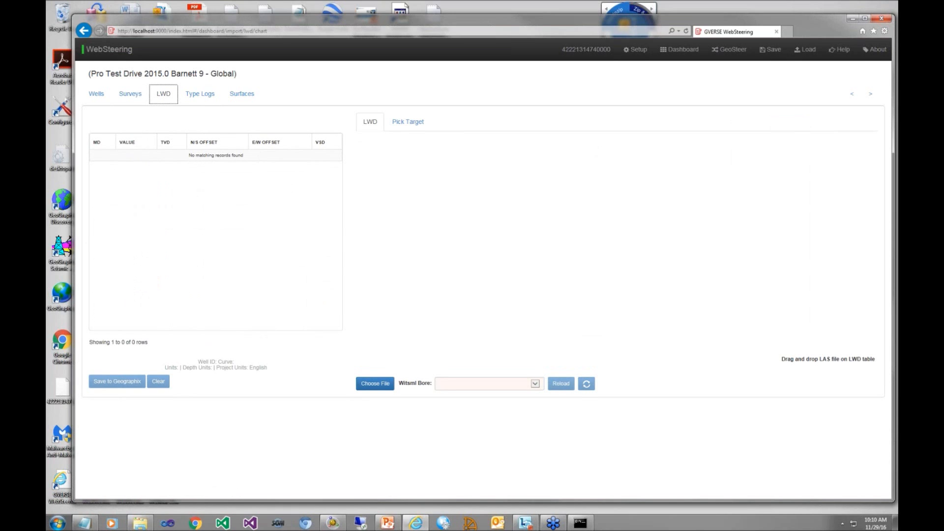
Load the LAS file as LWD data with GR as primary curve and no secondary curve
{"action": "left_click_drag", "start_coordinate": [898, 272], "coordinate": [510, 274]}
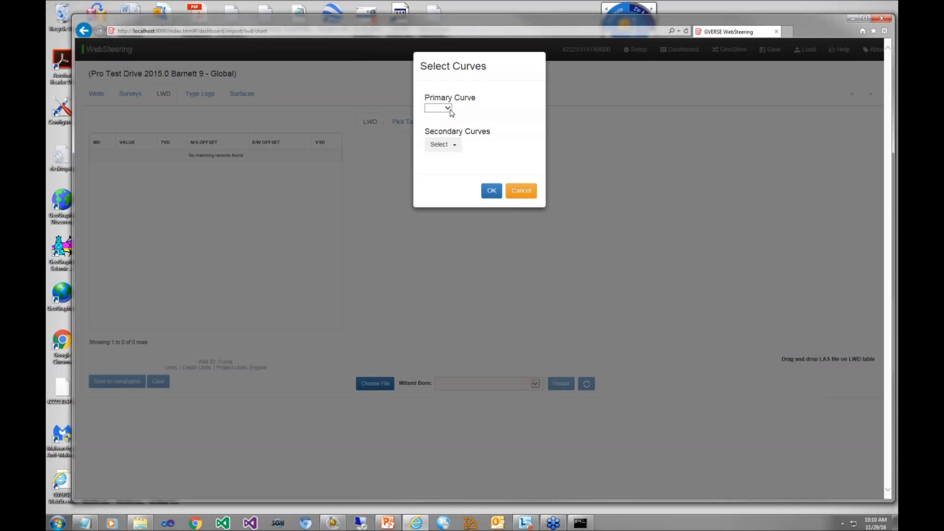
{"action": "left_click", "coordinate": [446, 108]}
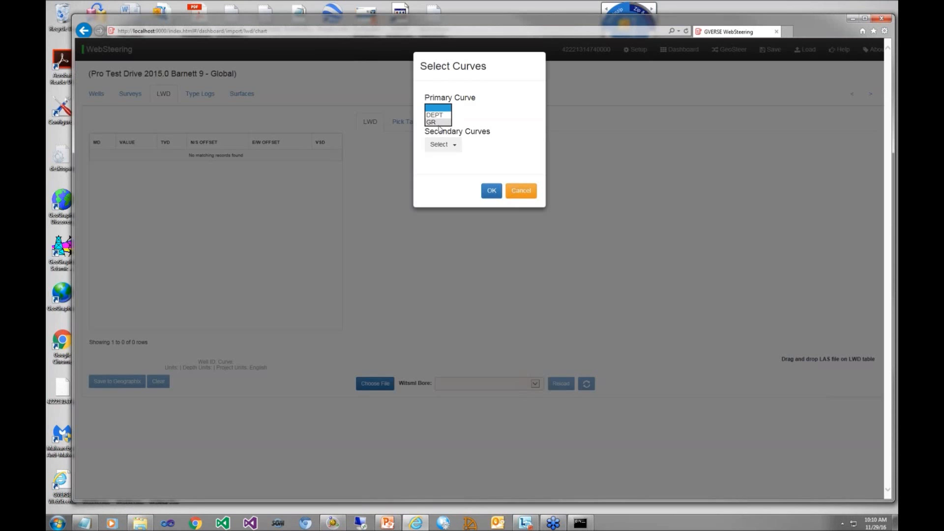
{"action": "left_click", "coordinate": [444, 122]}
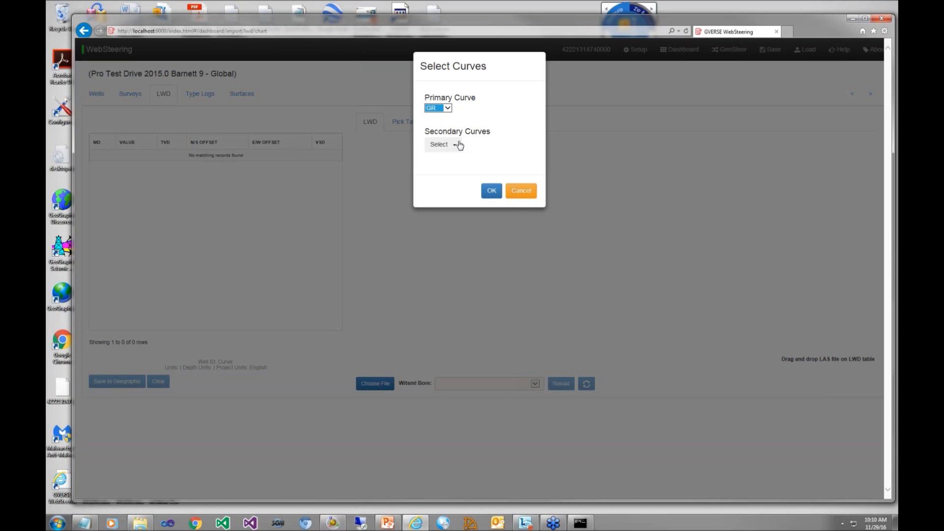
{"action": "left_click", "coordinate": [452, 145]}
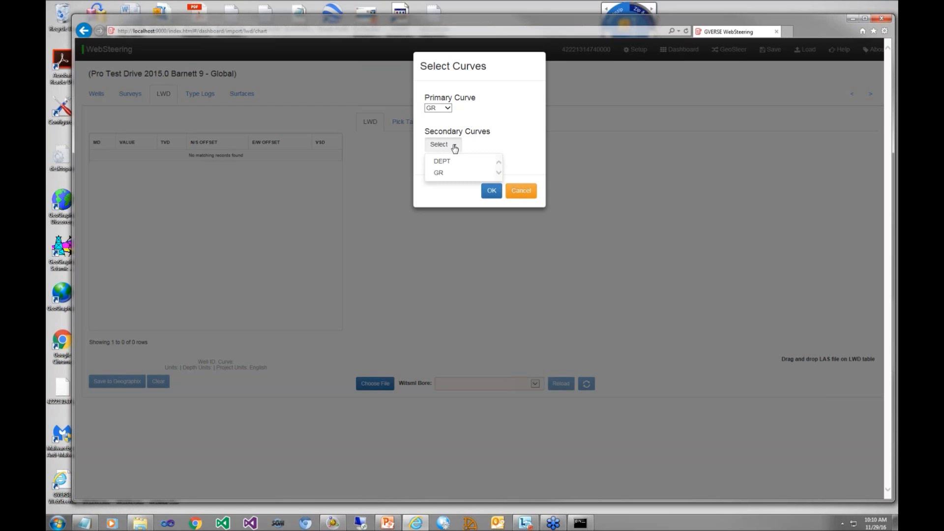
{"action": "left_click", "coordinate": [465, 138]}
{"action": "left_click", "coordinate": [492, 192]}
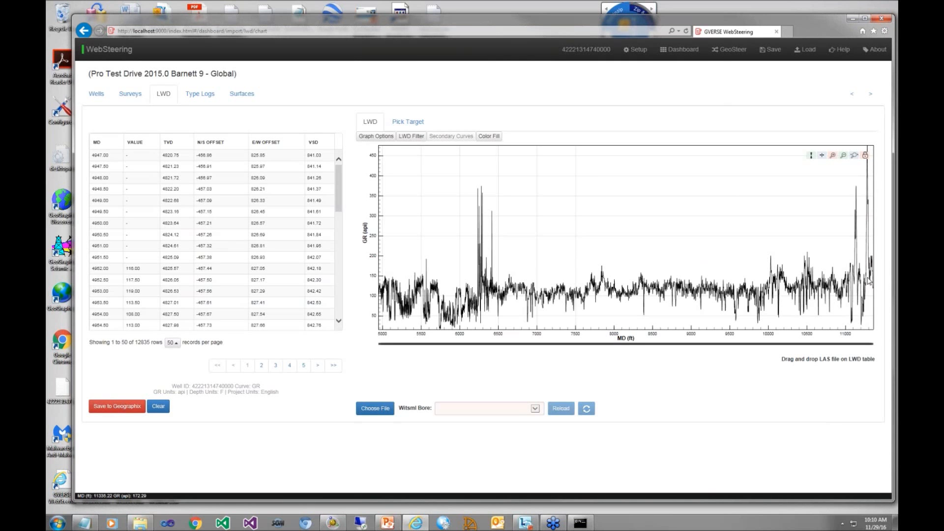
Fill between the GR curve and a constant baseline in yellow (#e9ed26) at 0.5 transparency
{"action": "left_click", "coordinate": [496, 137]}
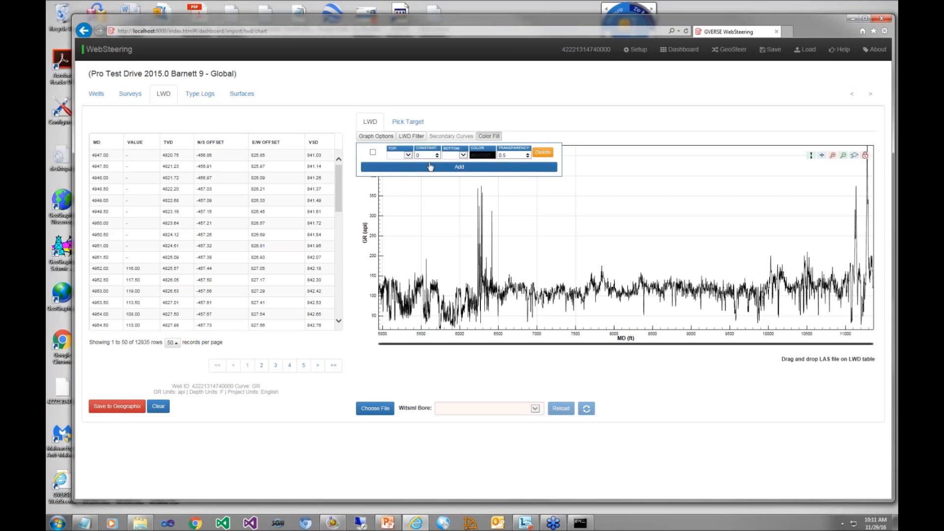
{"action": "left_click", "coordinate": [401, 155]}
{"action": "left_click", "coordinate": [395, 164]}
{"action": "left_click", "coordinate": [463, 156]}
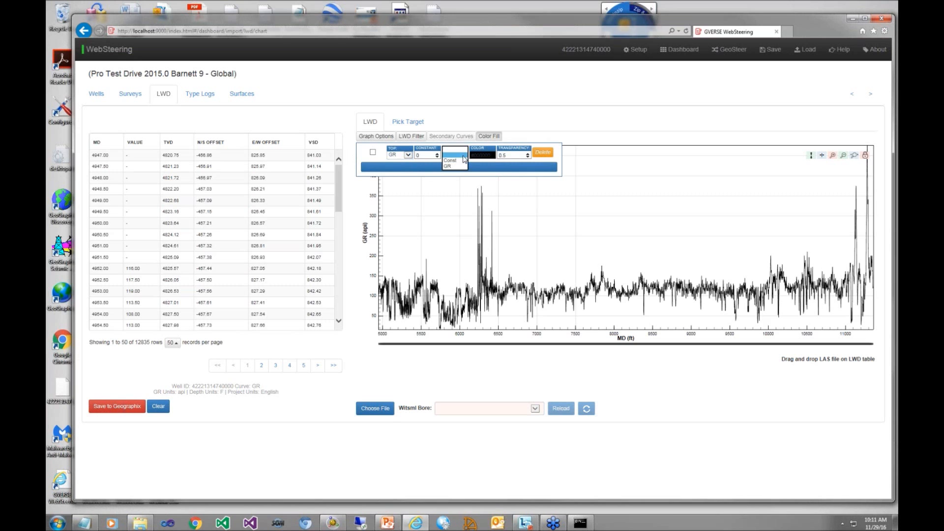
{"action": "left_click", "coordinate": [461, 160]}
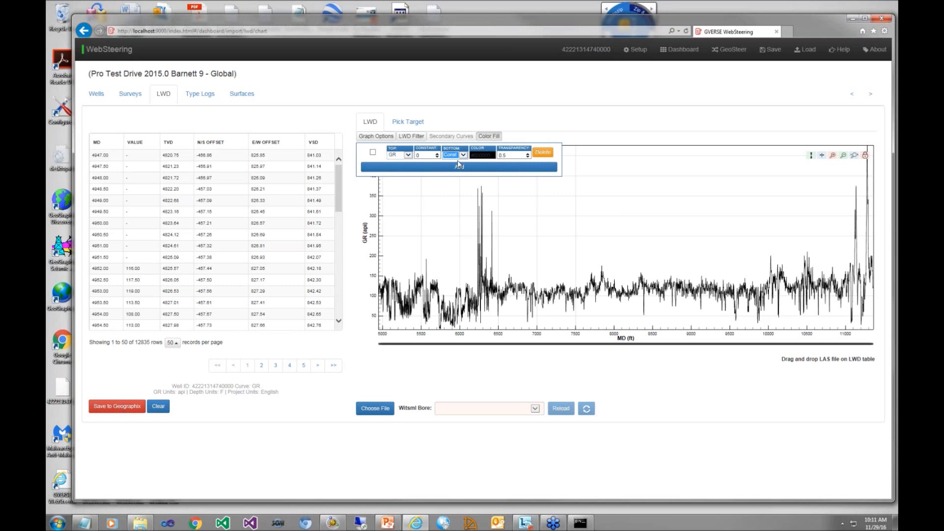
{"action": "left_click", "coordinate": [492, 155]}
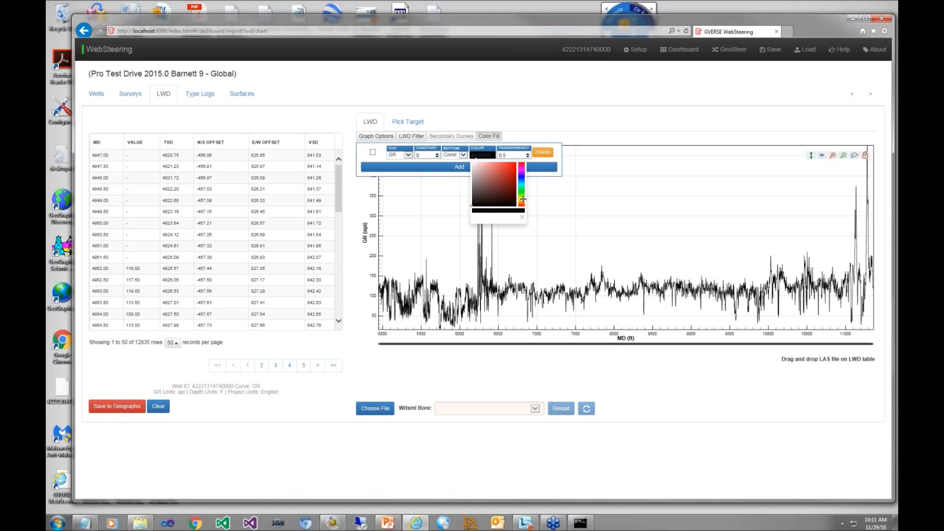
{"action": "left_click", "coordinate": [521, 200]}
{"action": "left_click", "coordinate": [509, 166]}
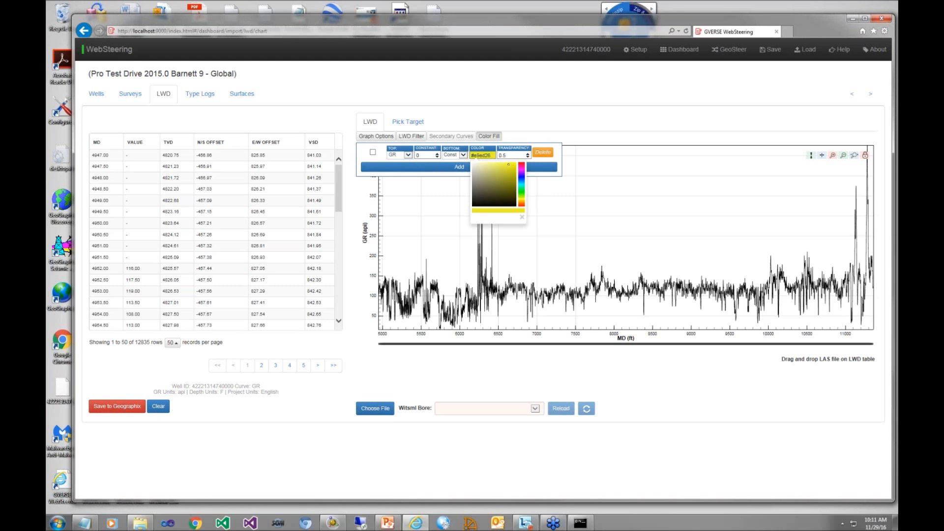
{"action": "left_click", "coordinate": [373, 153]}
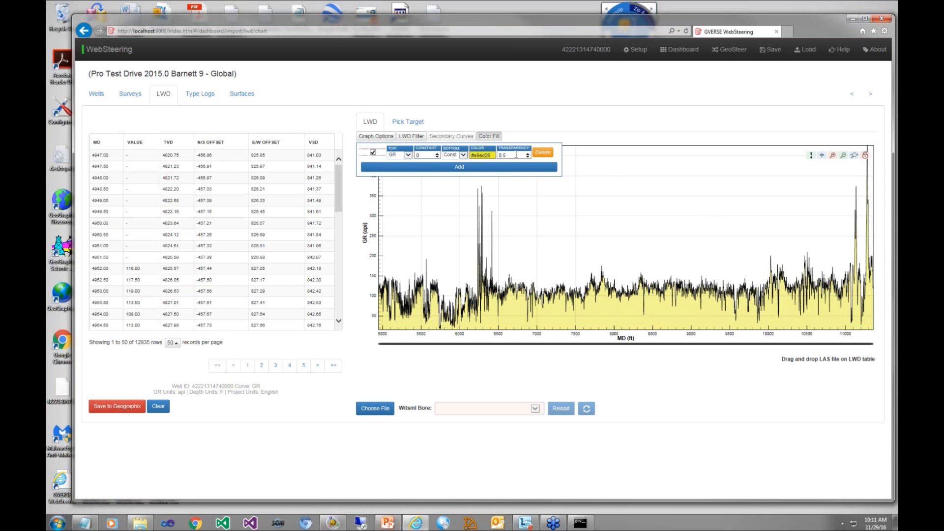
Save the LWD log to Geographix and view GR against TVD with formation tops like Upper Barnett
{"action": "left_click", "coordinate": [527, 126]}
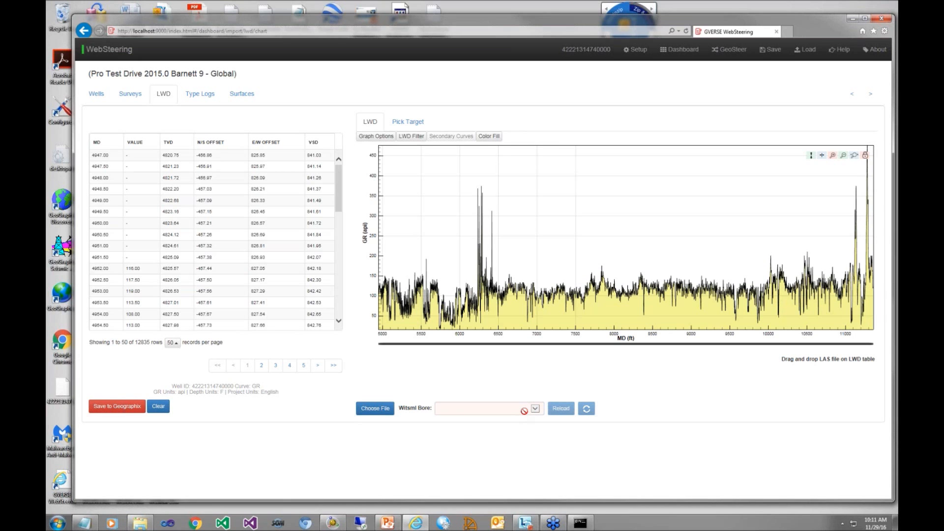
{"action": "left_click", "coordinate": [128, 412]}
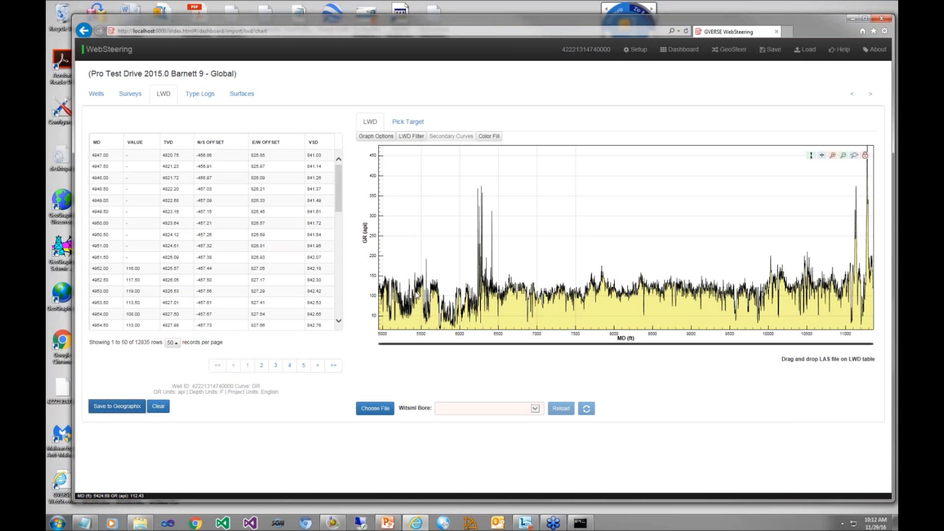
{"action": "left_click", "coordinate": [409, 123]}
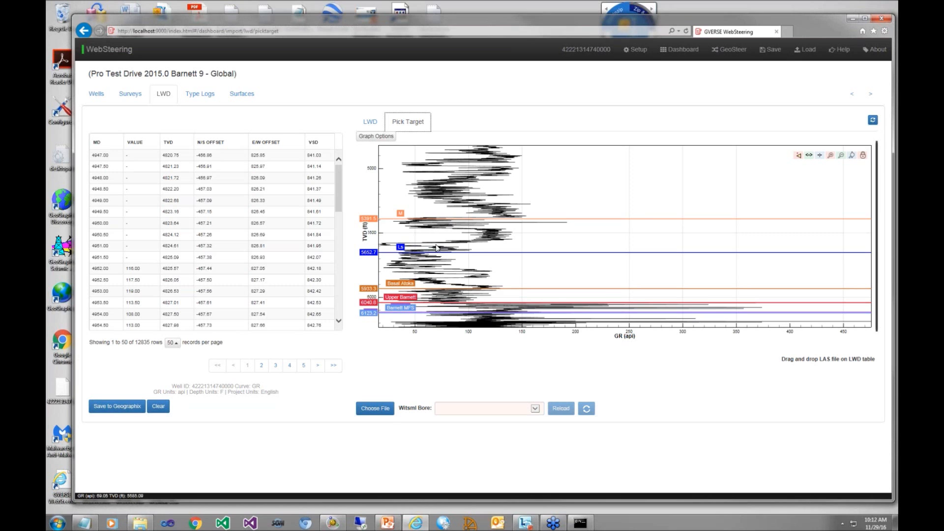
Drag the blue Ls pick line up to about 5587 TVD, then go to the Type Logs page
{"action": "left_click_drag", "start_coordinate": [433, 247], "coordinate": [434, 243]}
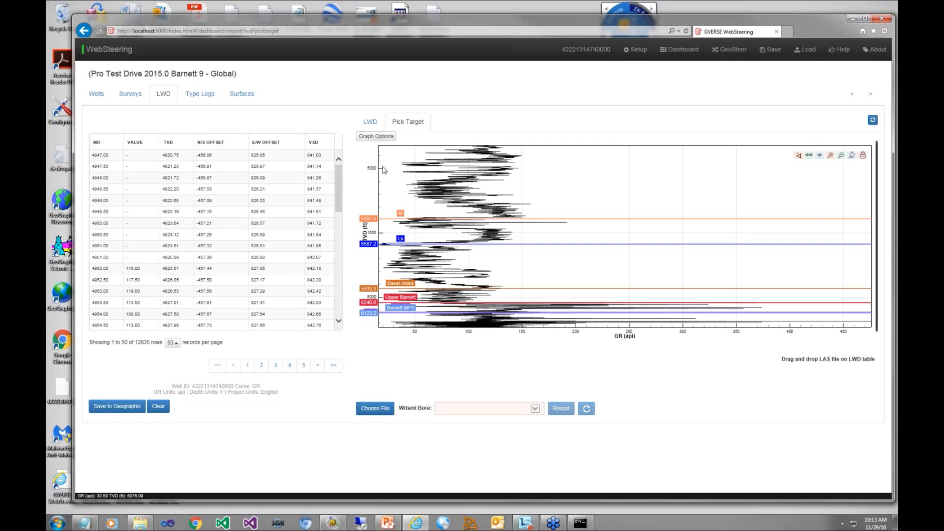
{"action": "left_click", "coordinate": [198, 94]}
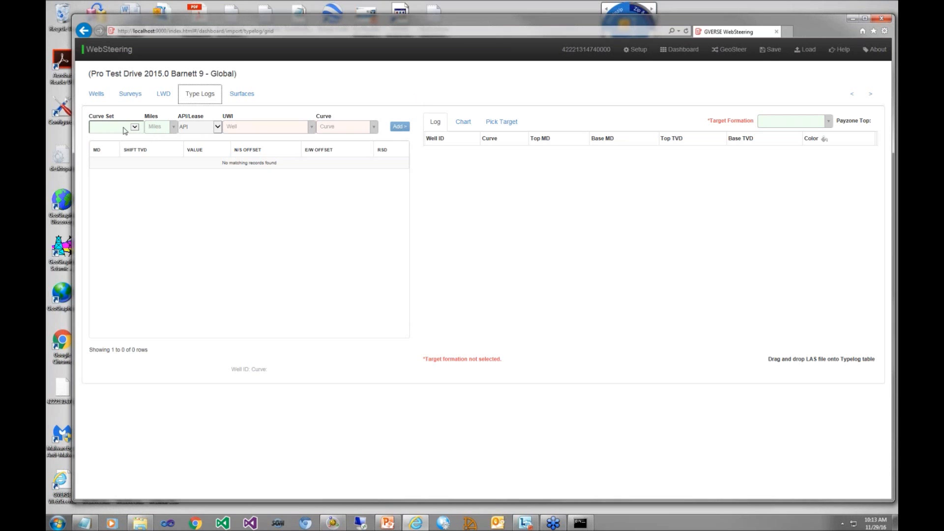
{"action": "left_click", "coordinate": [173, 127]}
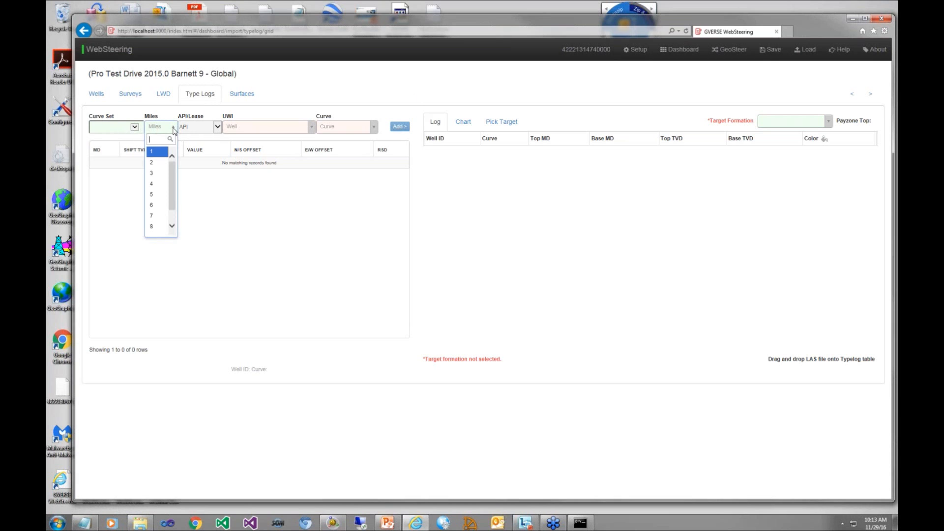
{"action": "left_click", "coordinate": [156, 194]}
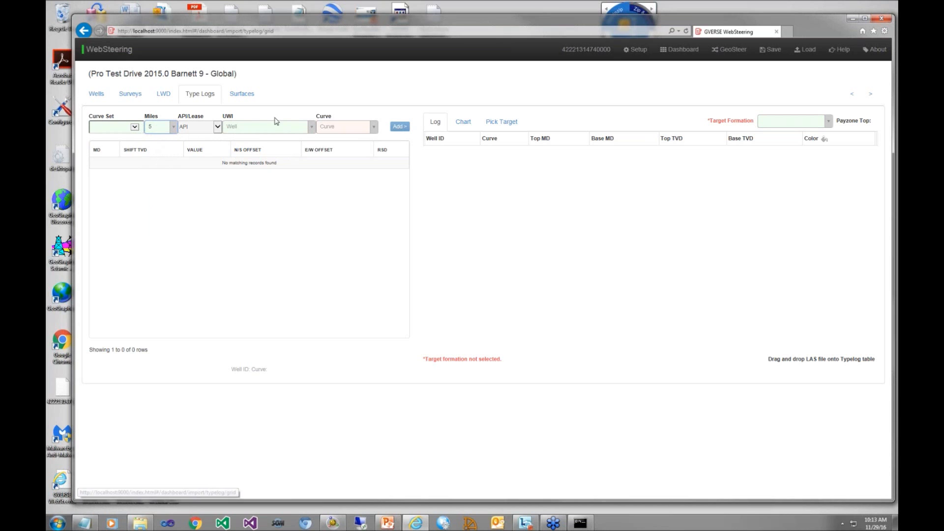
{"action": "left_click", "coordinate": [312, 127]}
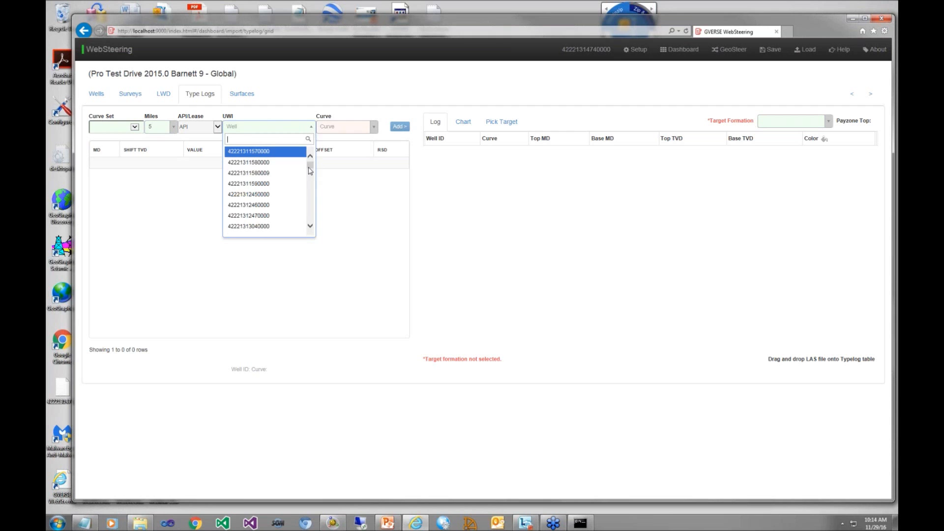
{"action": "left_click_drag", "start_coordinate": [310, 168], "coordinate": [310, 194]}
{"action": "left_click", "coordinate": [280, 199]}
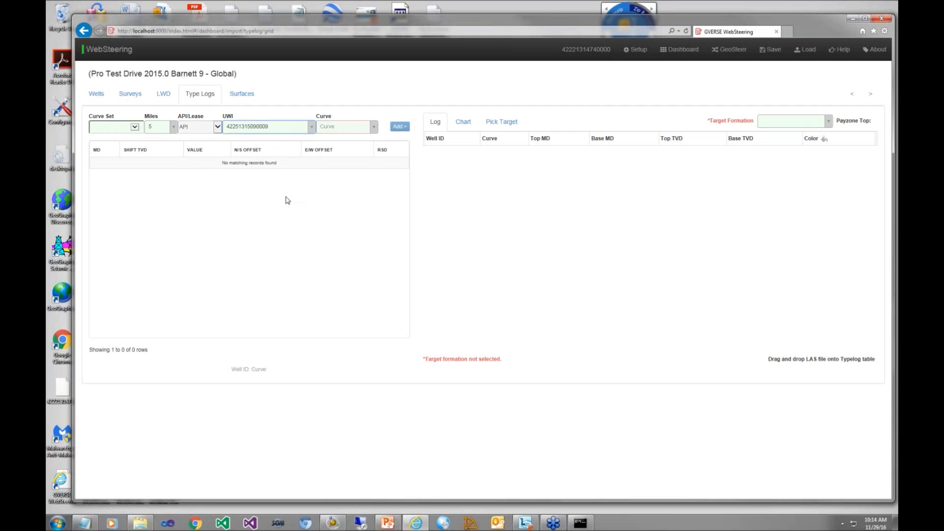
{"action": "left_click", "coordinate": [375, 128]}
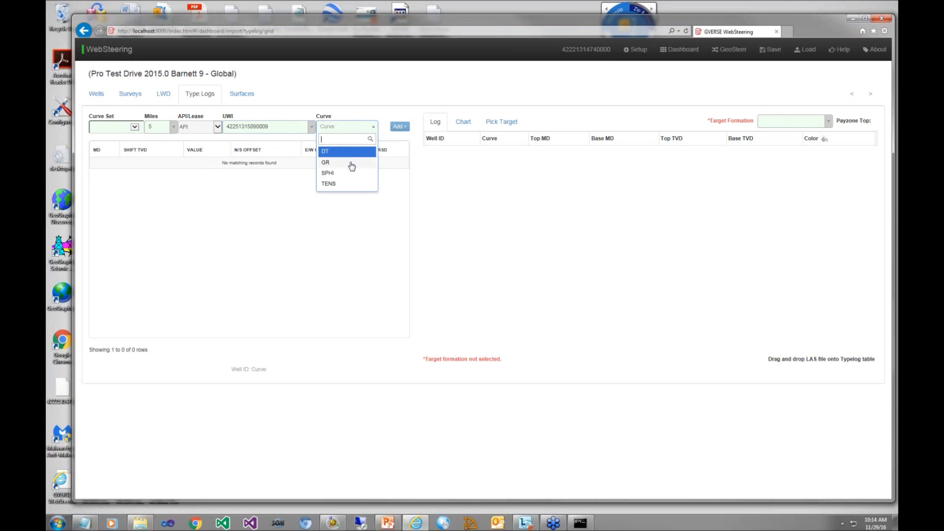
{"action": "left_click", "coordinate": [350, 162]}
{"action": "left_click", "coordinate": [399, 126]}
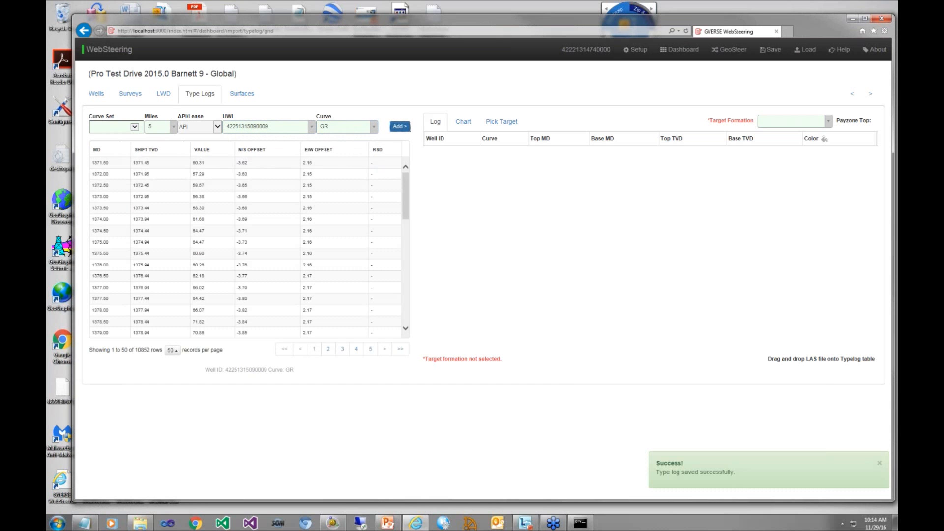
Make Upper Barnett the target formation and select the GR type log row
{"action": "left_click", "coordinate": [830, 122]}
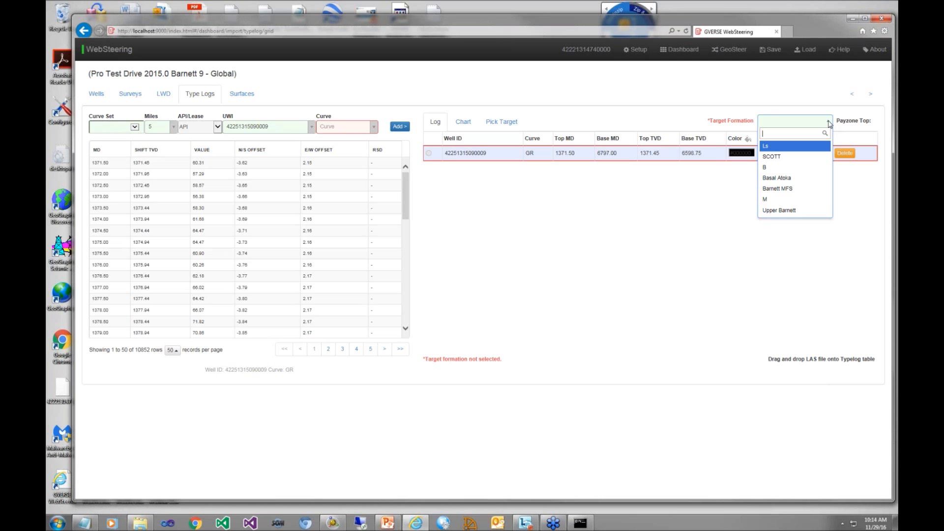
{"action": "left_click", "coordinate": [784, 211]}
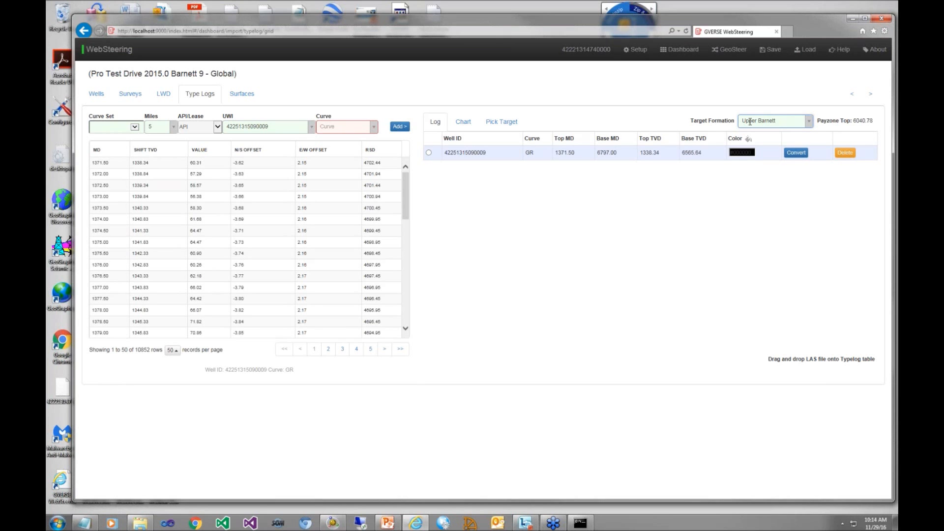
{"action": "left_click", "coordinate": [429, 153]}
{"action": "left_click", "coordinate": [241, 97]}
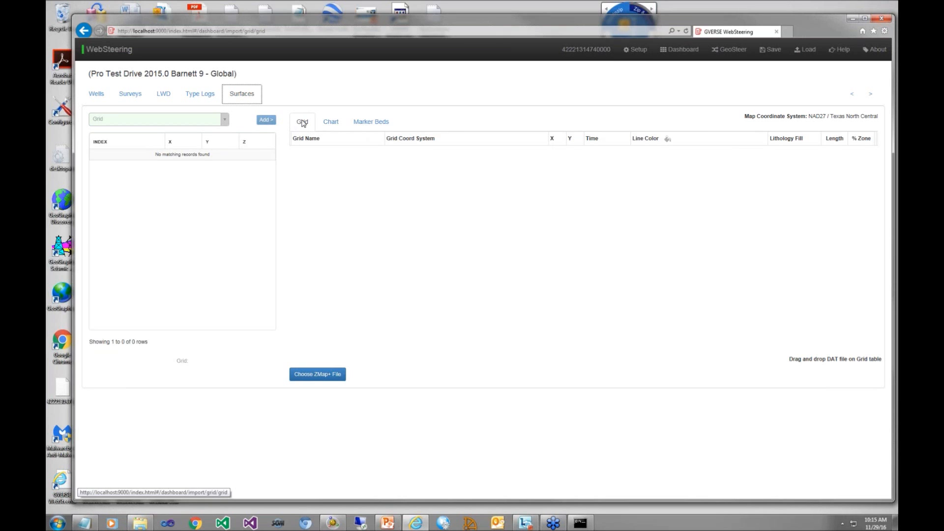
Pick Upper Barnett subsea from the Grid list to load the 410841-point surface
{"action": "left_click", "coordinate": [224, 119]}
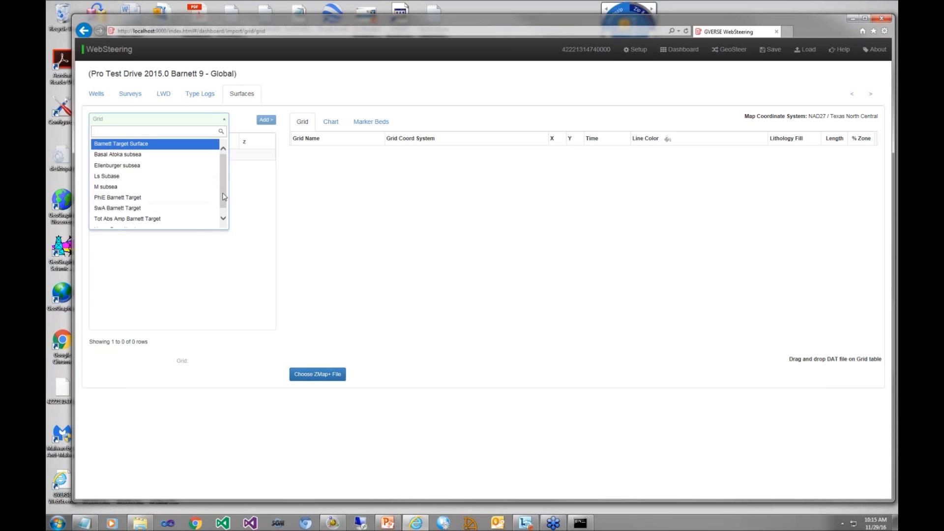
{"action": "left_click_drag", "start_coordinate": [223, 202], "coordinate": [223, 205]}
{"action": "left_click", "coordinate": [167, 226]}
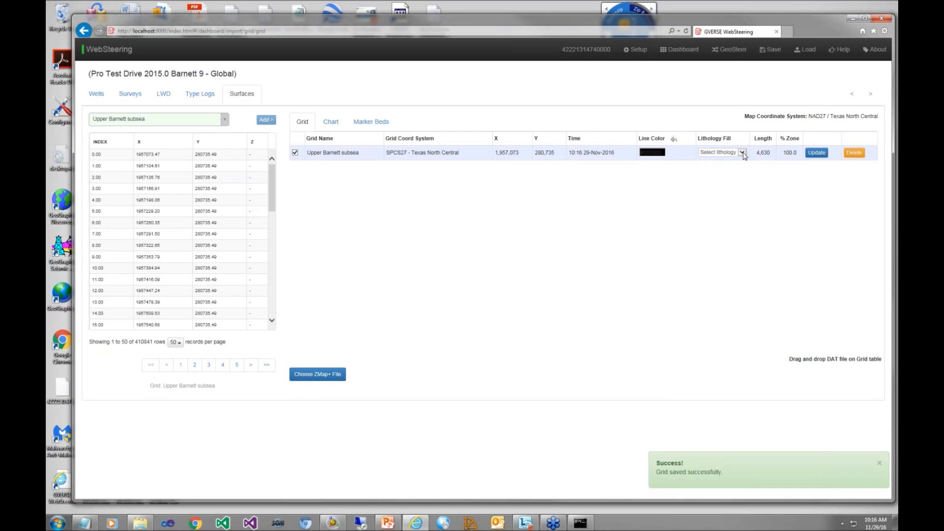
Set the Upper Barnett subsea grid's line colour to red
{"action": "left_click", "coordinate": [664, 153]}
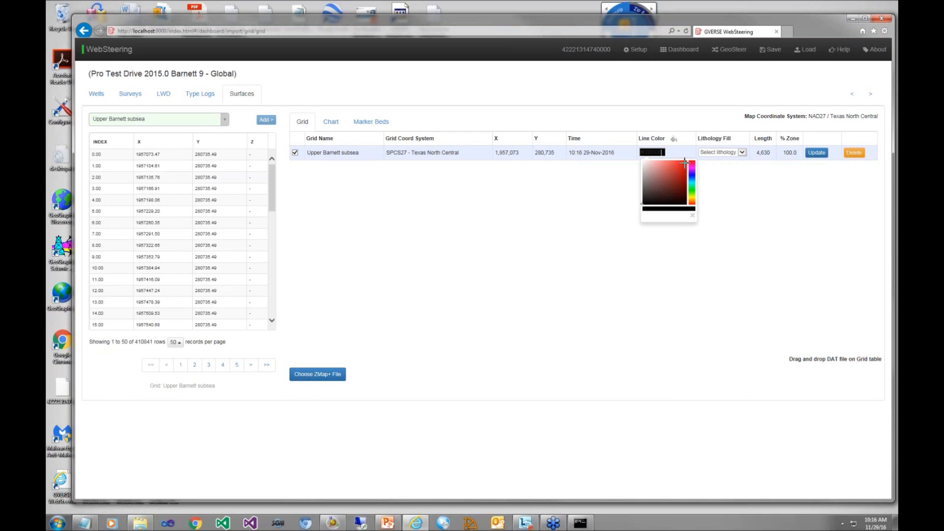
{"action": "left_click", "coordinate": [685, 162]}
{"action": "left_click", "coordinate": [376, 123]}
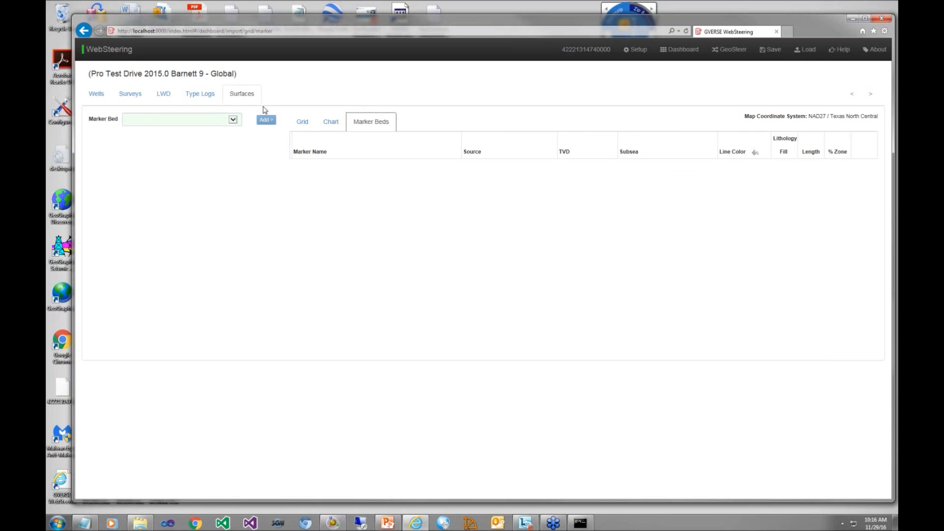
Add the Upper Barnett, Barnett MFS and Basal Atoka marker beds to the table one after another
{"action": "left_click", "coordinate": [235, 119]}
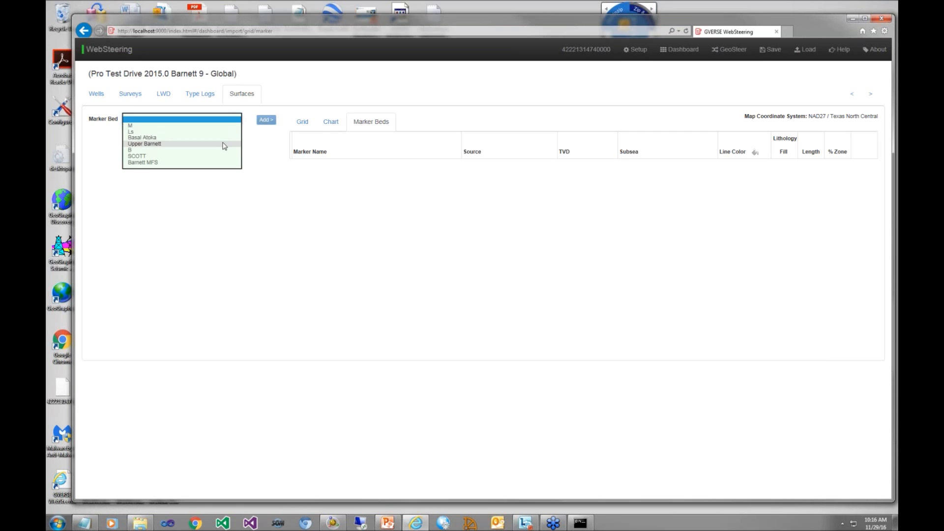
{"action": "left_click", "coordinate": [224, 144]}
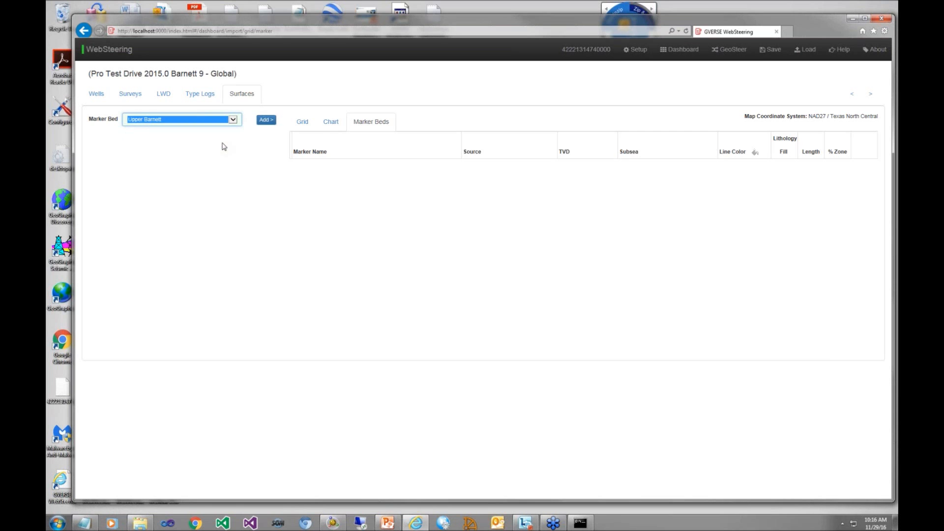
{"action": "left_click", "coordinate": [266, 120]}
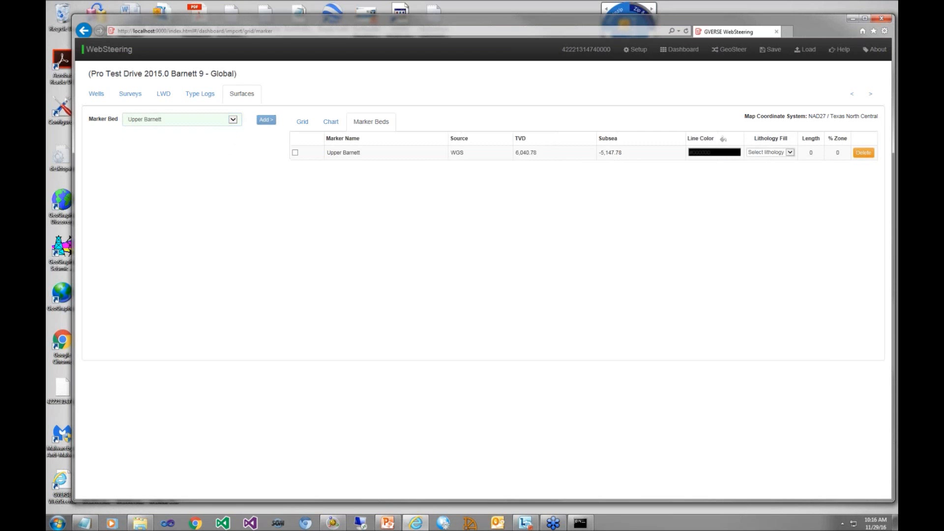
{"action": "left_click", "coordinate": [234, 123]}
{"action": "left_click", "coordinate": [210, 142]}
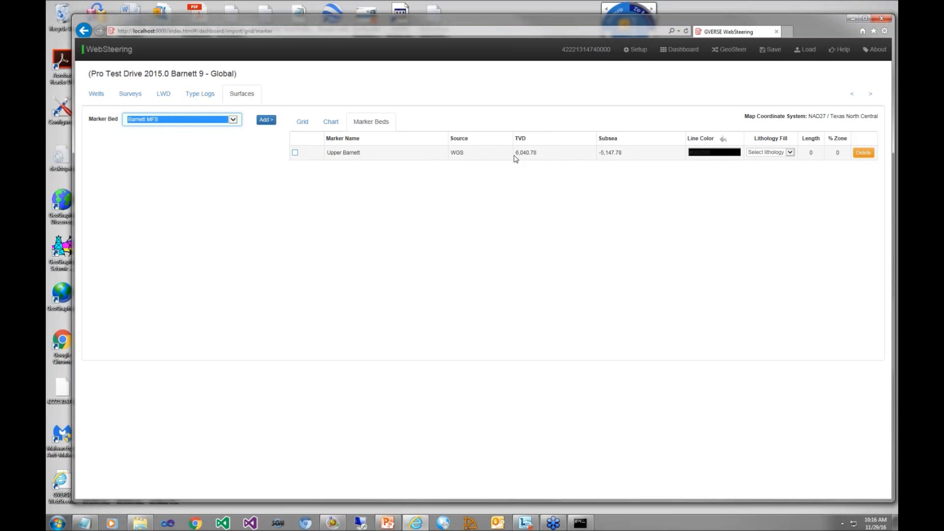
{"action": "left_click", "coordinate": [266, 121]}
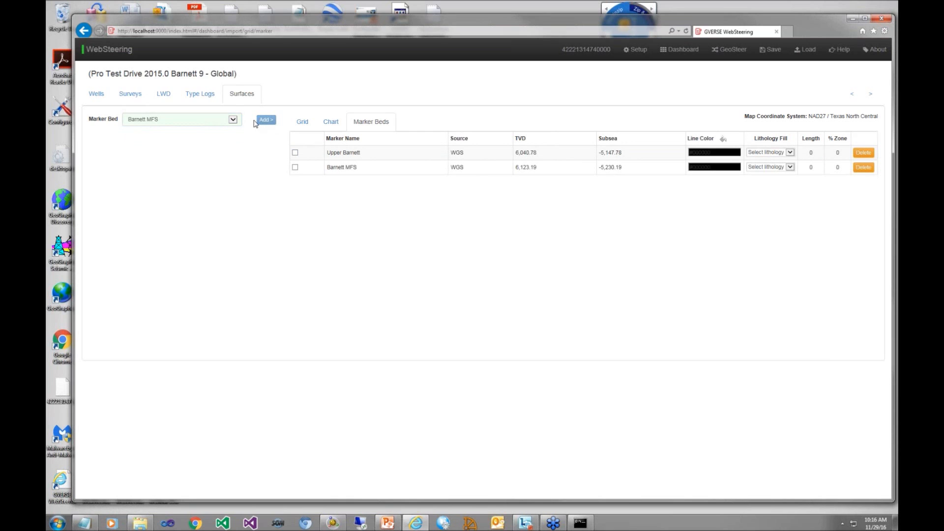
{"action": "left_click", "coordinate": [233, 121]}
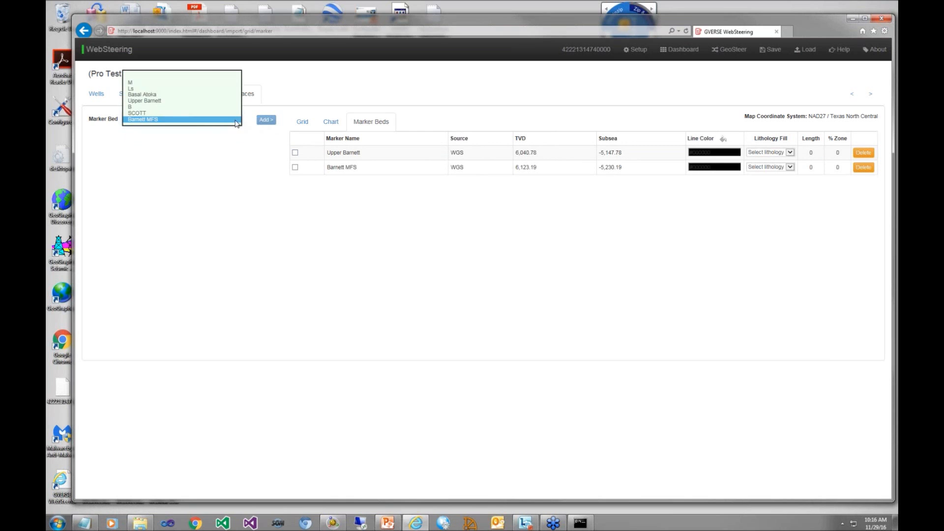
{"action": "left_click", "coordinate": [216, 96]}
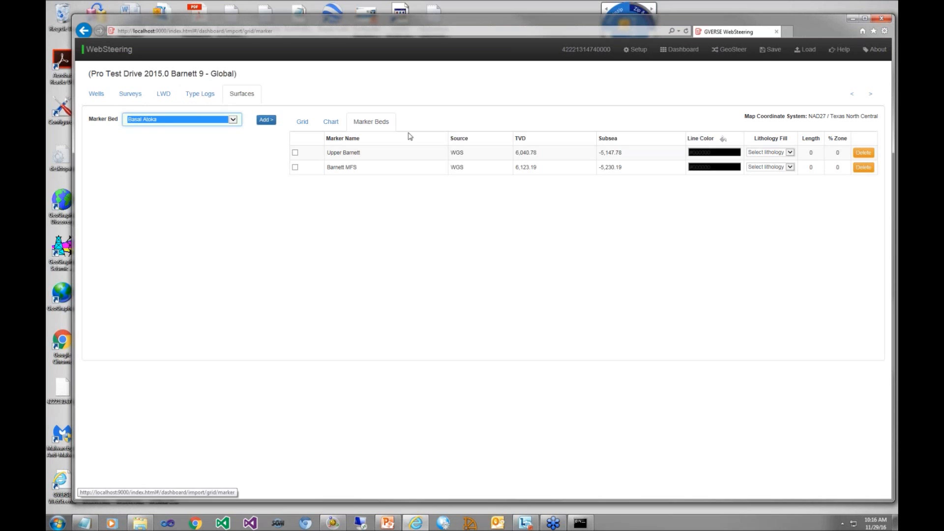
{"action": "left_click", "coordinate": [268, 121]}
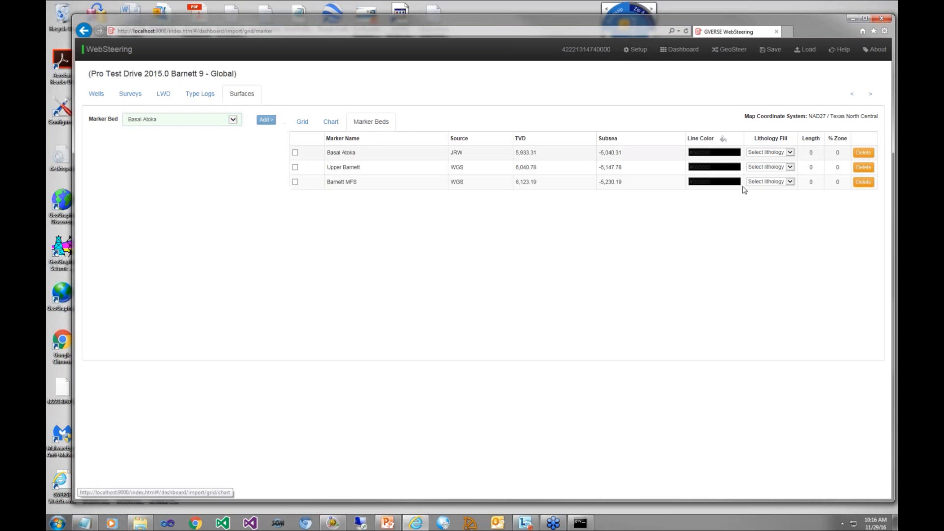
Set the lithology fill to Shale for Upper Barnett and Siltstone for Barnett MFS
{"action": "left_click", "coordinate": [791, 168]}
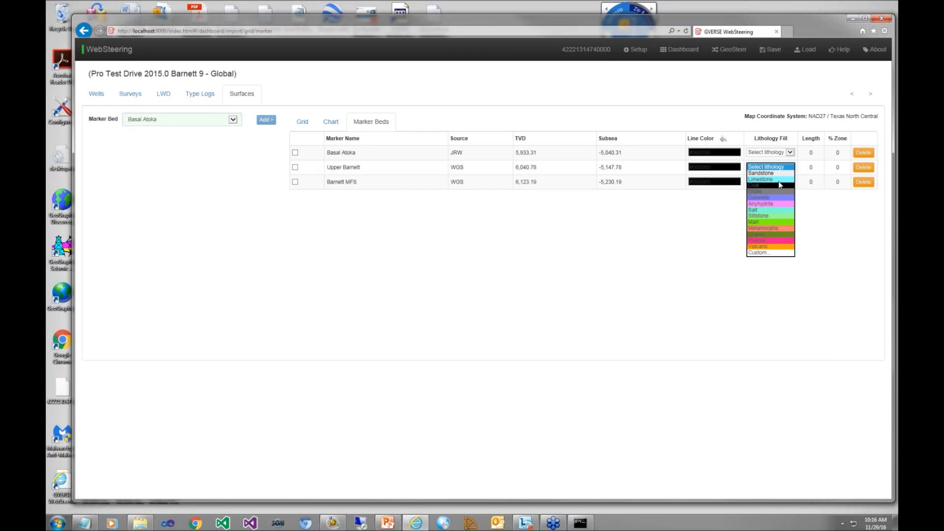
{"action": "left_click", "coordinate": [768, 193]}
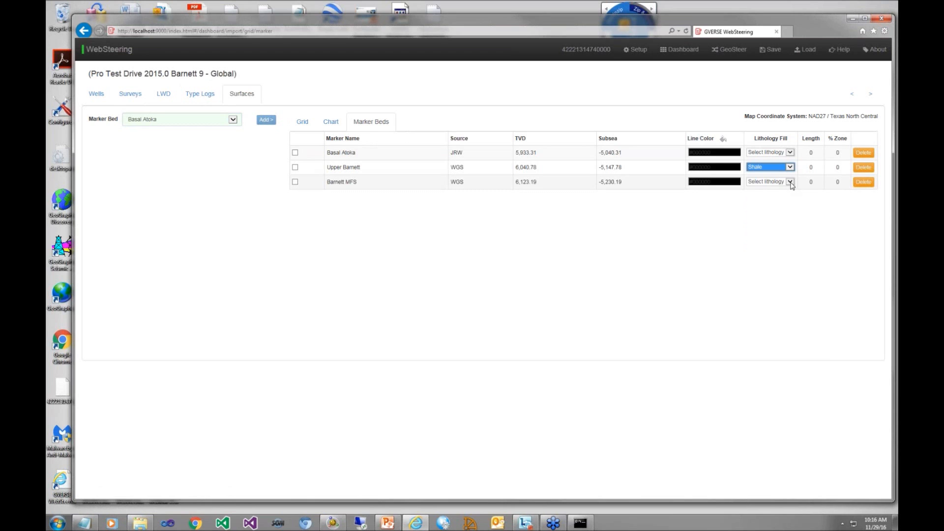
{"action": "left_click", "coordinate": [790, 182]}
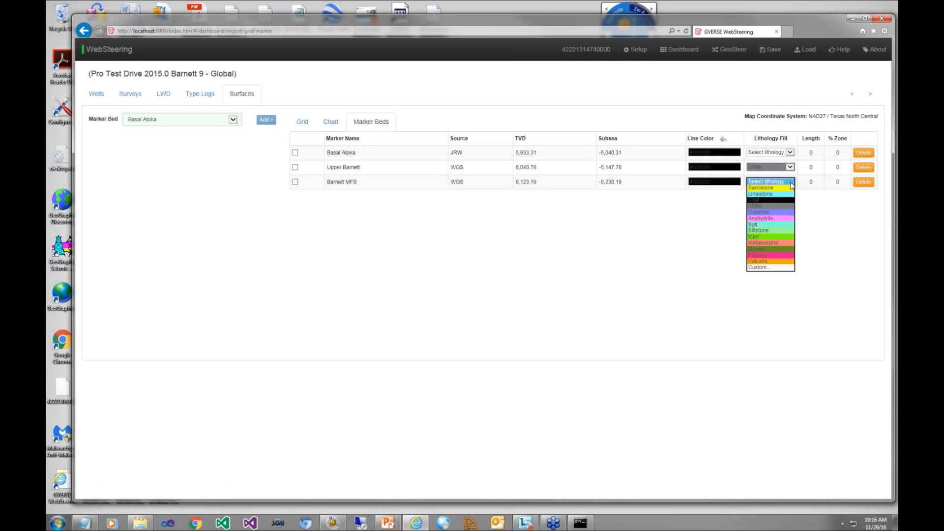
{"action": "left_click", "coordinate": [778, 235]}
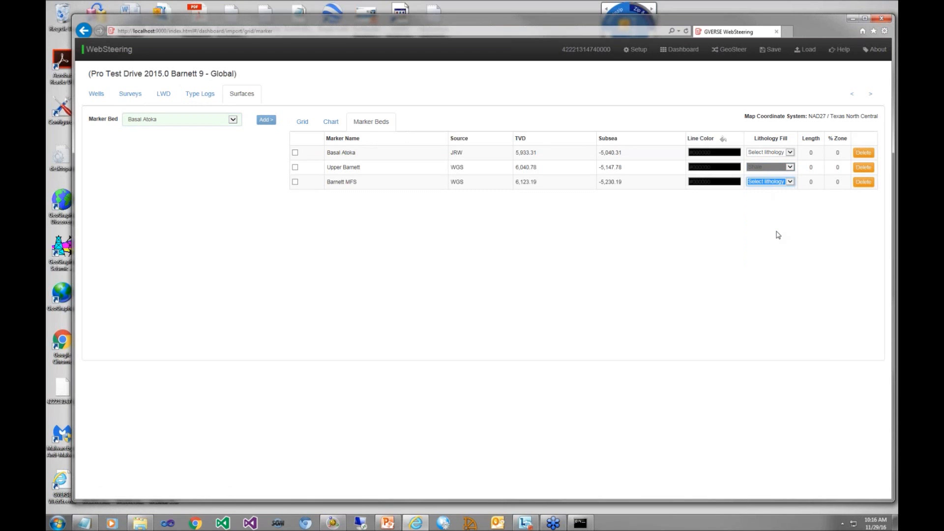
Tick all three marker beds, fill Basal Atoka with Sandstone, and switch to GeoSteer
{"action": "left_click", "coordinate": [296, 152]}
{"action": "left_click", "coordinate": [296, 167]}
{"action": "left_click", "coordinate": [295, 182]}
{"action": "left_click", "coordinate": [785, 154]}
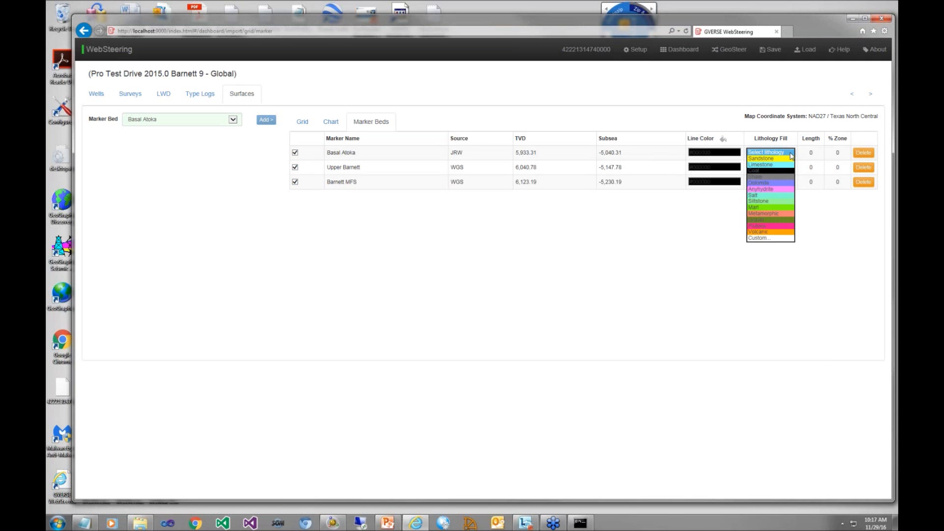
{"action": "left_click", "coordinate": [785, 158]}
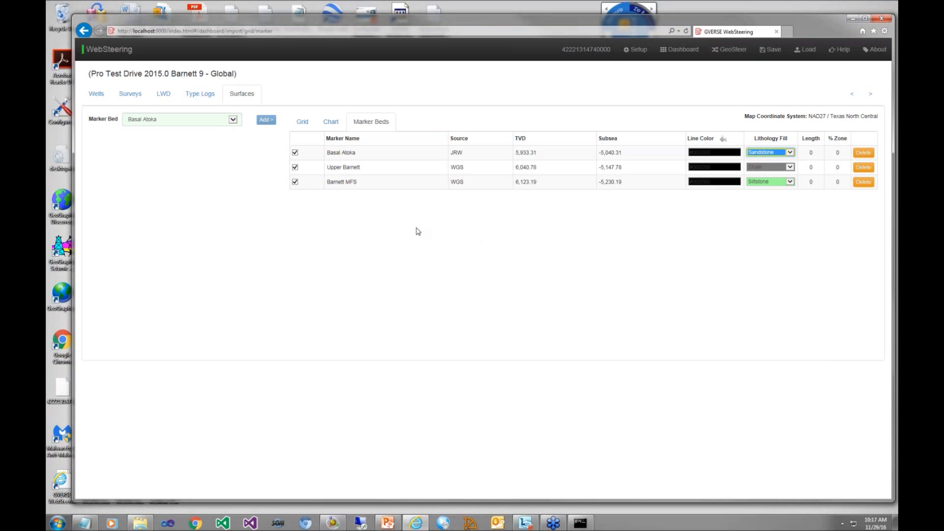
{"action": "left_click", "coordinate": [730, 49]}
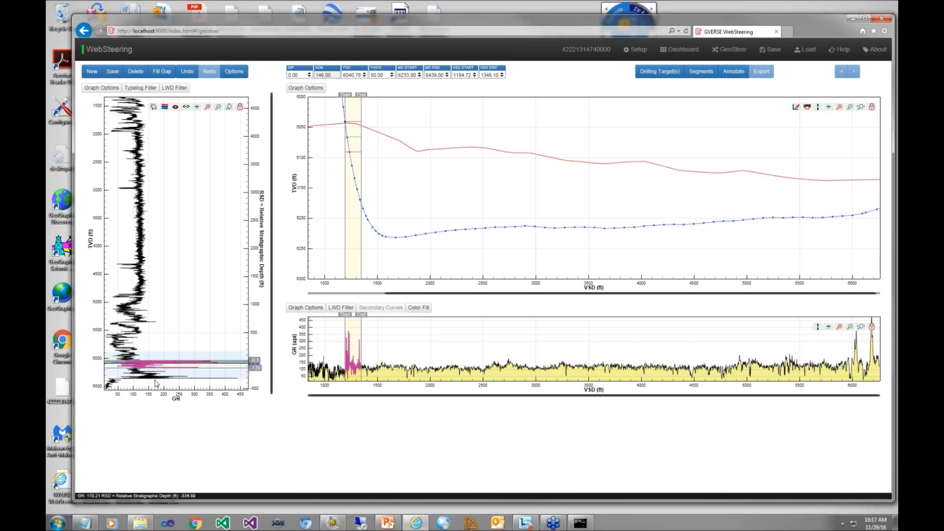
Zoom the type log to about TVD 5877–6376 and shift it to line up with the pink curve
{"action": "left_click_drag", "start_coordinate": [155, 351], "coordinate": [155, 380]}
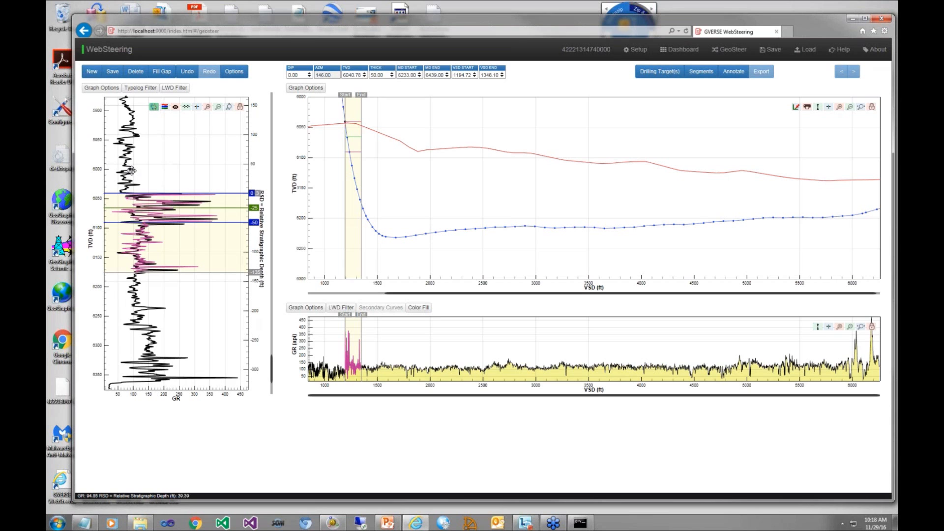
{"action": "mouse_move", "coordinate": [131, 177]}
{"action": "left_mouse_down"}
{"action": "mouse_move", "coordinate": [132, 160]}
{"action": "mouse_move", "coordinate": [129, 170]}
{"action": "left_mouse_up"}
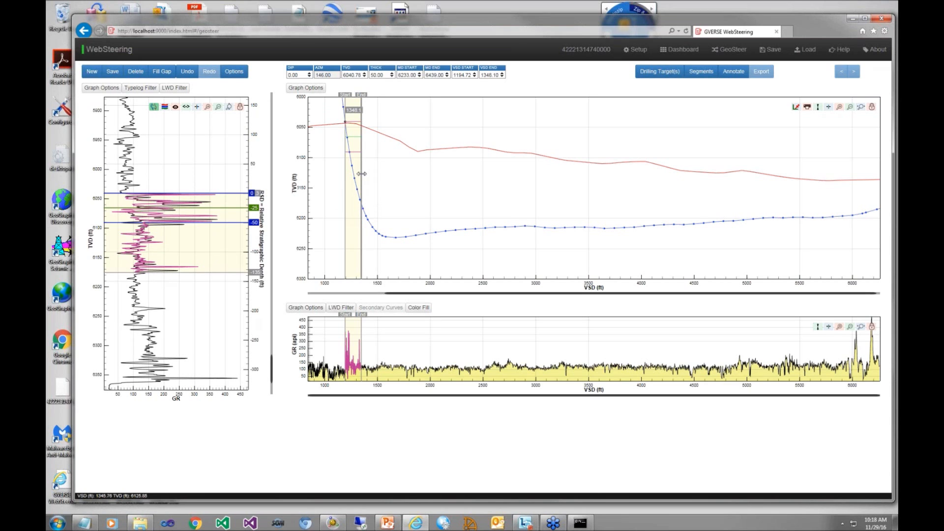
Stretch the segment to VSD 1564.61–3096.40 and re-correlate the zoomed typelog band to a 2.04 dip
{"action": "left_click_drag", "start_coordinate": [362, 174], "coordinate": [546, 166]}
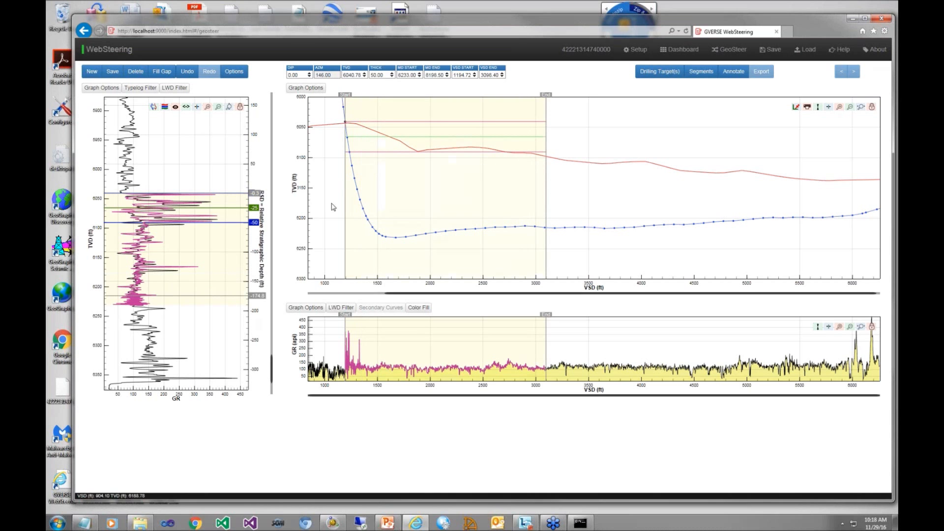
{"action": "left_click_drag", "start_coordinate": [345, 196], "coordinate": [384, 197]}
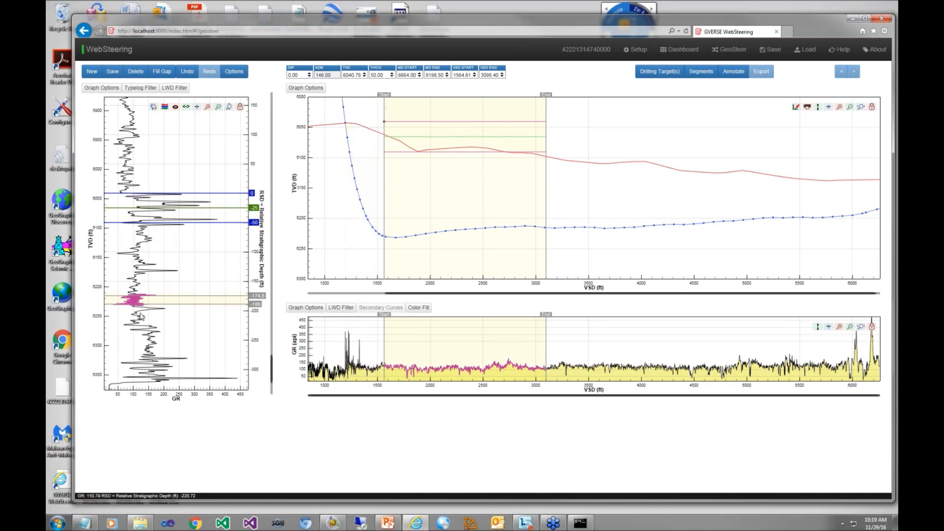
{"action": "left_click_drag", "start_coordinate": [153, 260], "coordinate": [155, 332]}
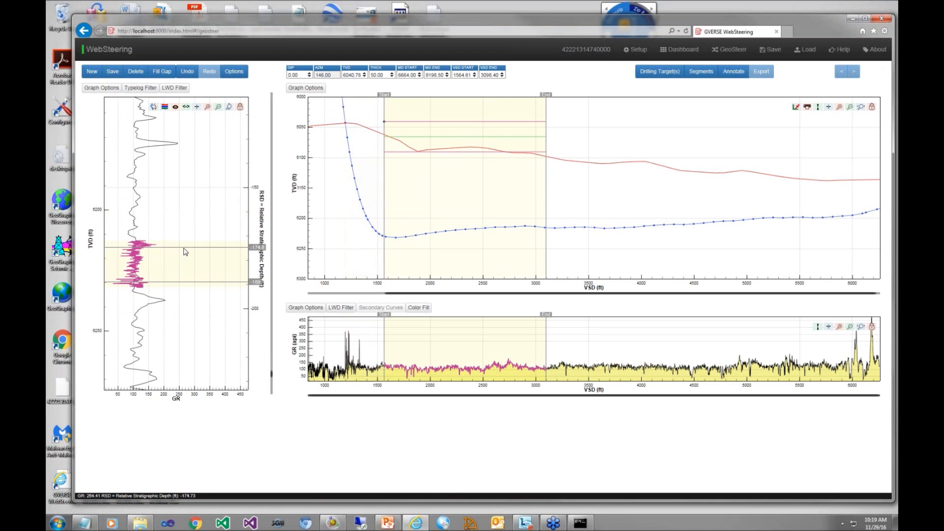
{"action": "left_click_drag", "start_coordinate": [185, 248], "coordinate": [190, 115]}
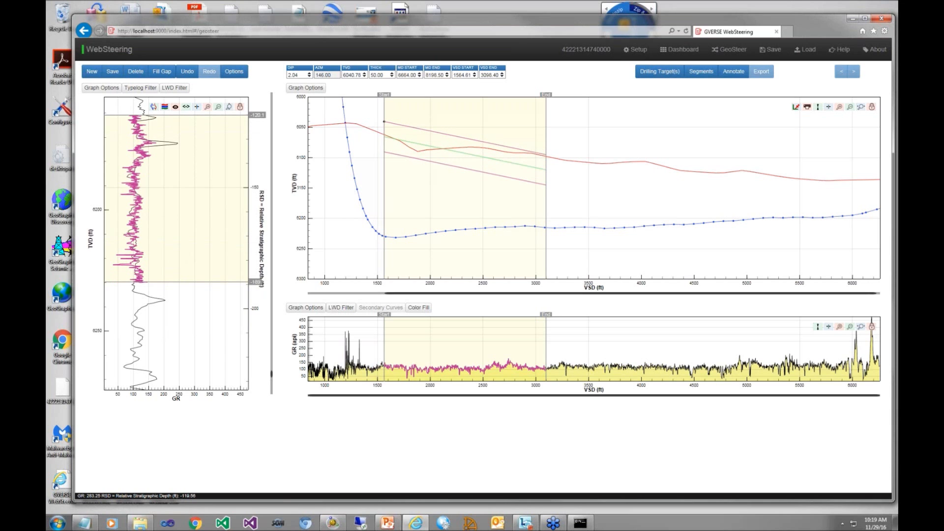
Create a new steering segment after the current one and give it a thickness of 175
{"action": "left_click", "coordinate": [92, 72]}
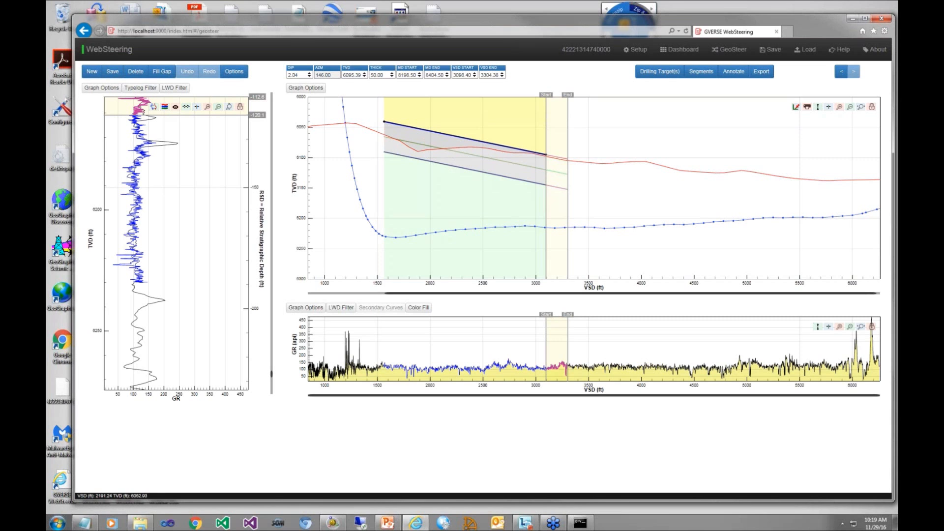
{"action": "double_click", "coordinate": [381, 75]}
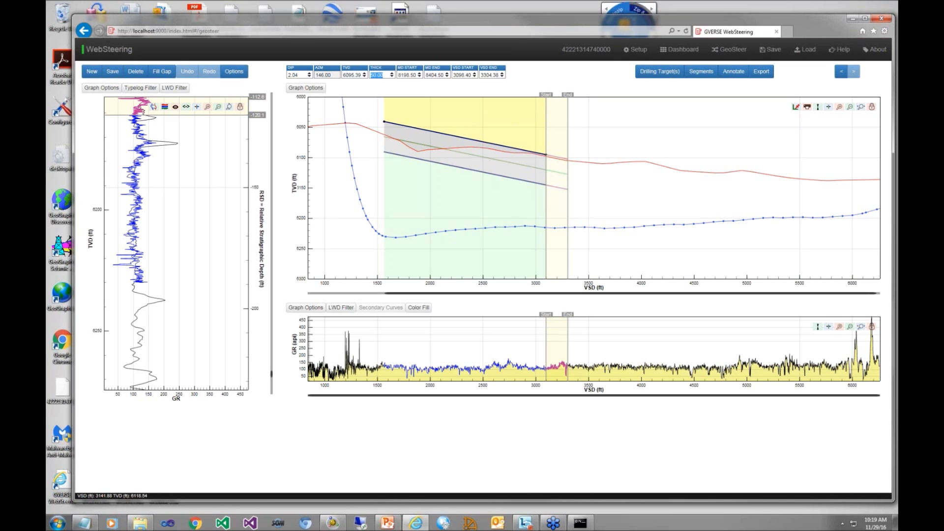
{"action": "type", "text": "175"}
{"action": "key", "text": "Return"}
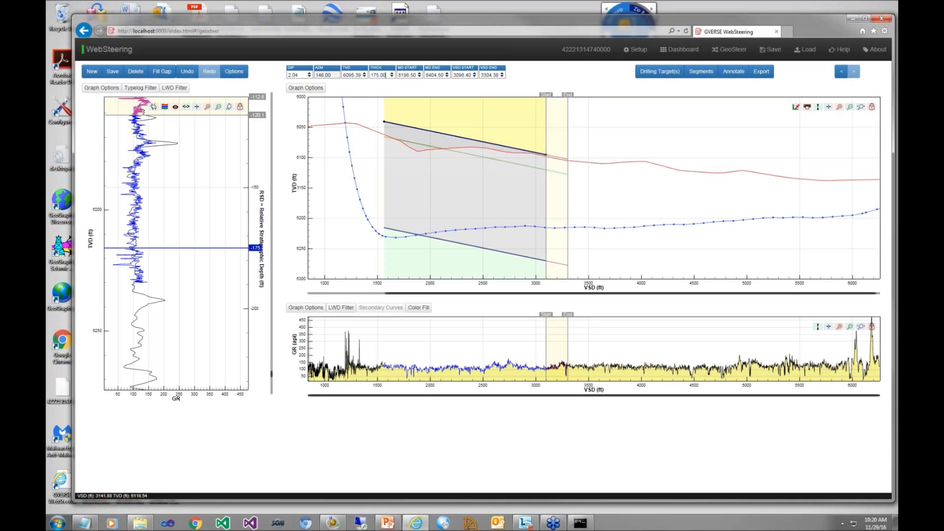
Extend the segment from VSD 3098.40 to 4427.75 and correlate the typelog to a dip of about 0.90
{"action": "left_click", "coordinate": [218, 109]}
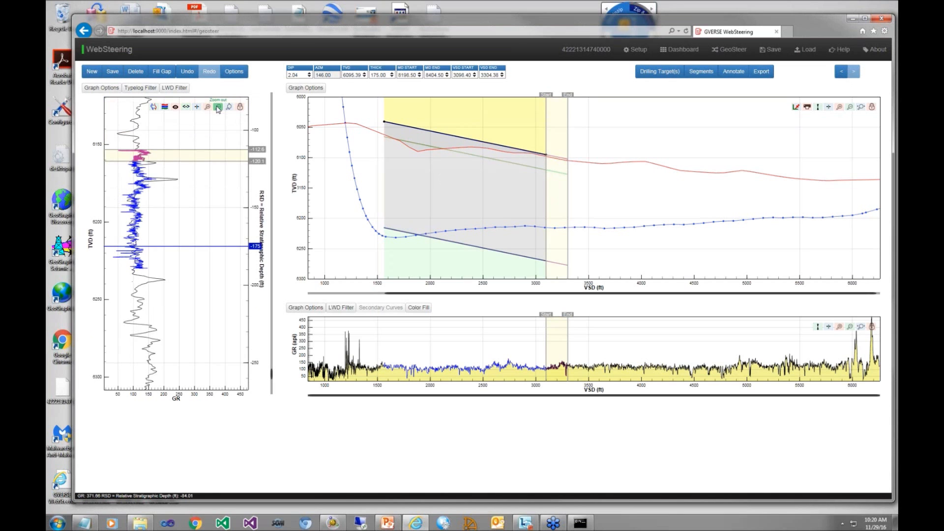
{"action": "left_click_drag", "start_coordinate": [568, 199], "coordinate": [687, 206]}
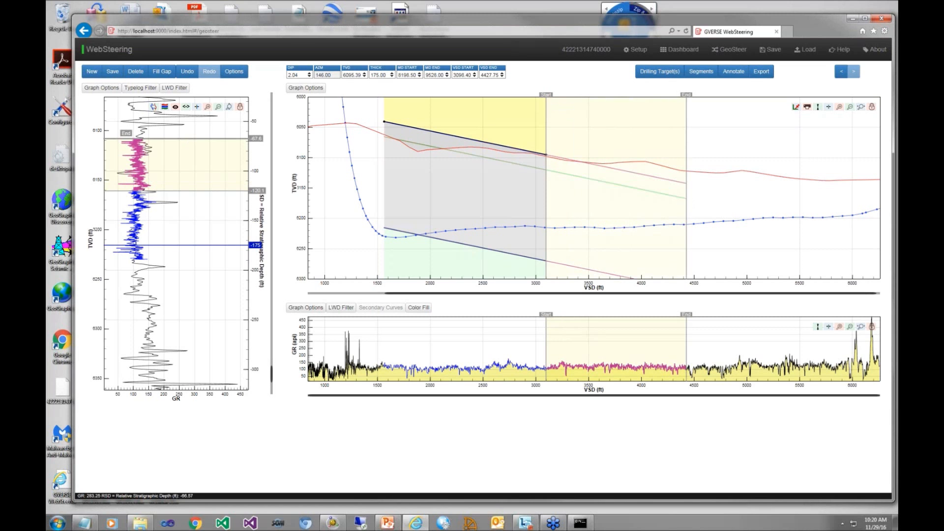
{"action": "left_click_drag", "start_coordinate": [189, 138], "coordinate": [189, 164]}
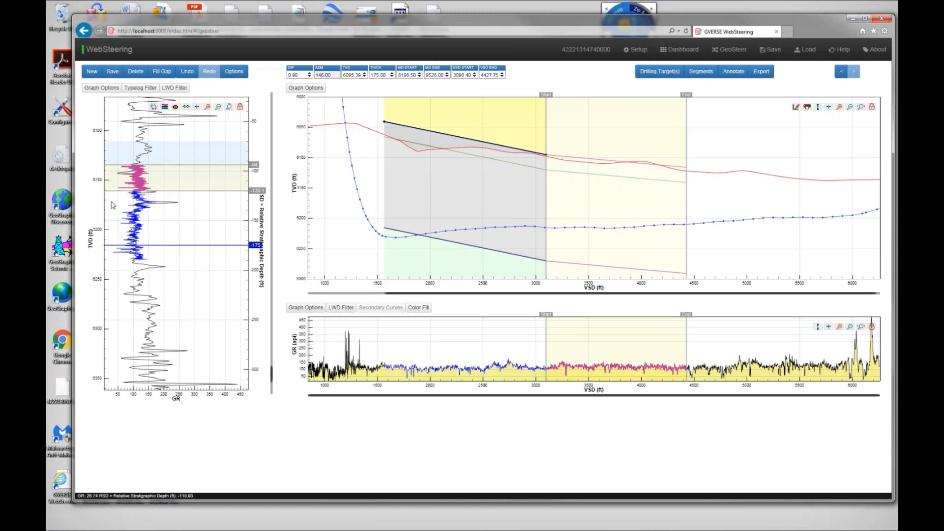
{"action": "left_click_drag", "start_coordinate": [111, 202], "coordinate": [112, 208]}
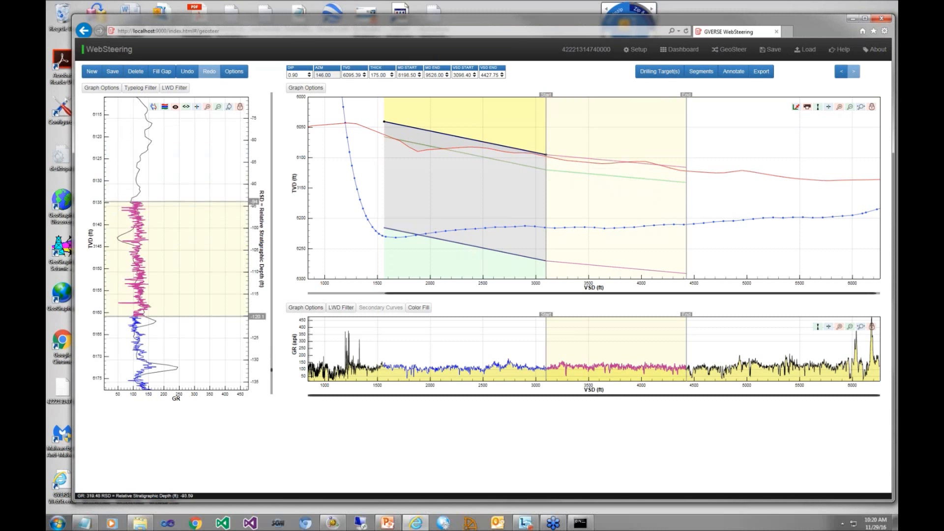
{"action": "left_click_drag", "start_coordinate": [202, 204], "coordinate": [200, 199]}
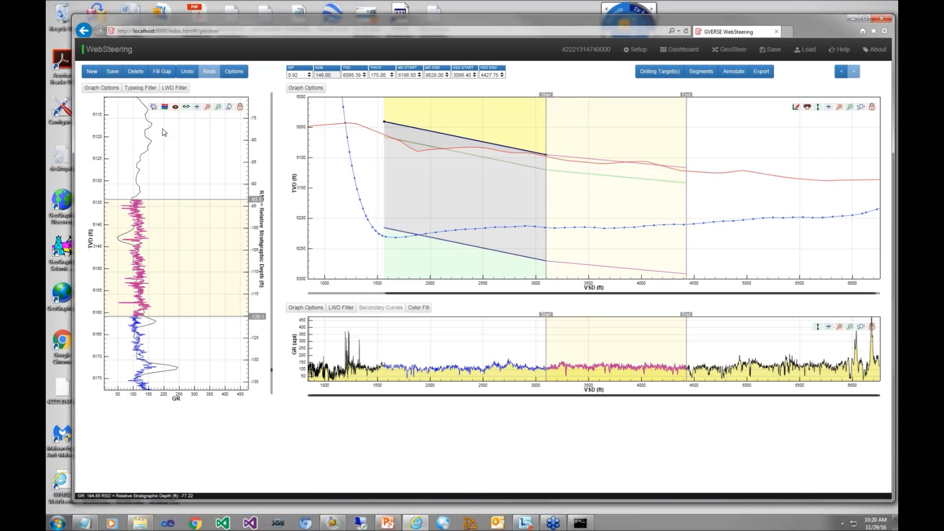
Change the LWD gamma filter from 20 to 5 samples and bring up the Typelog Filter settings
{"action": "left_click", "coordinate": [171, 89]}
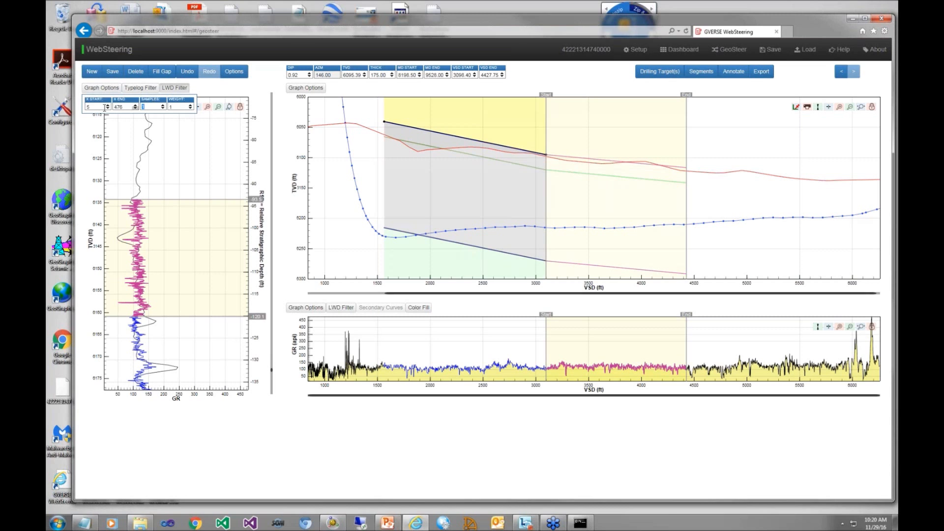
{"action": "double_click", "coordinate": [156, 106]}
{"action": "type", "text": "20"}
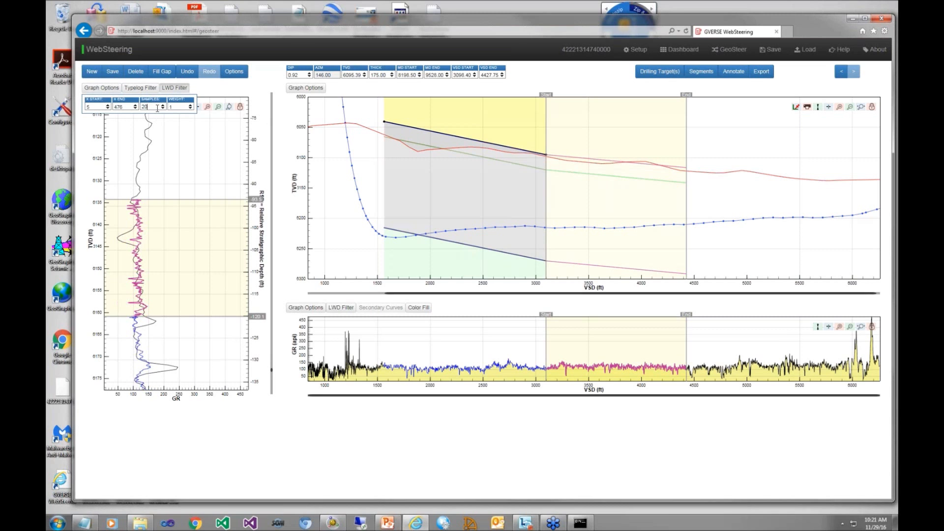
{"action": "key", "text": "BackSpace"}
{"action": "key", "text": "BackSpace"}
{"action": "type", "text": "5"}
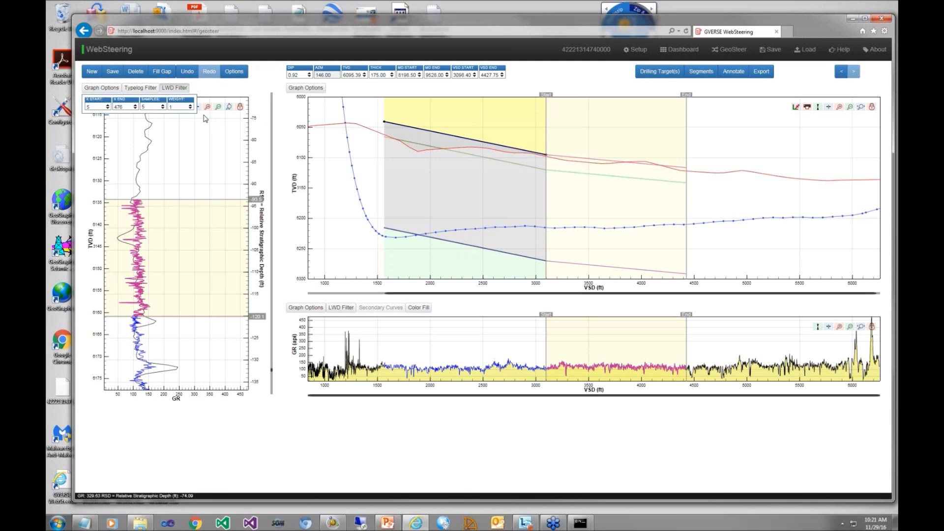
{"action": "left_click", "coordinate": [147, 90]}
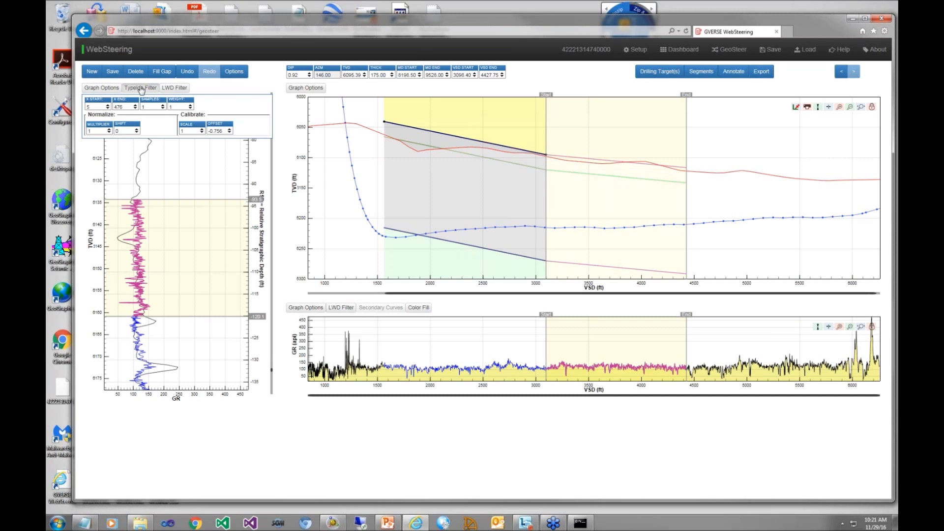
Try a typelog shift of 100, then settle on a shift of 1
{"action": "left_click_drag", "start_coordinate": [119, 131], "coordinate": [107, 131]}
{"action": "type", "text": "100"}
{"action": "key", "text": "Return"}
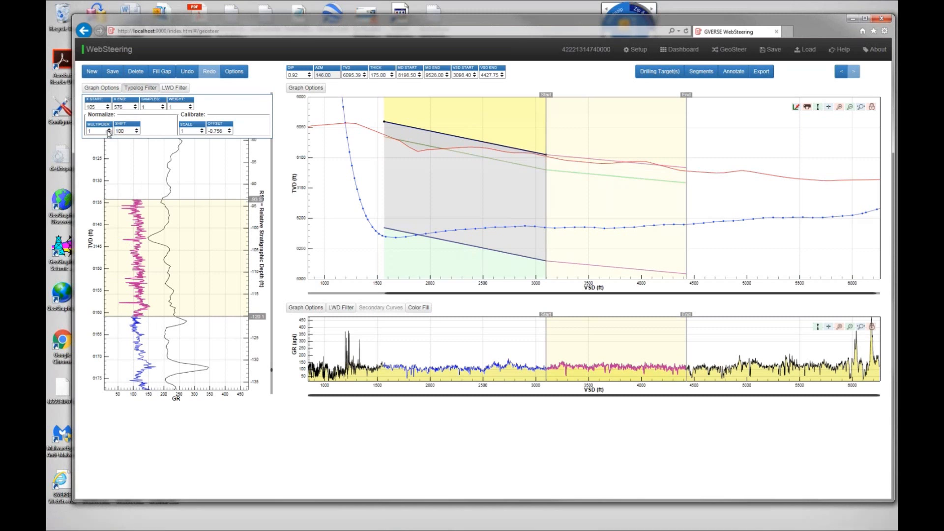
{"action": "left_click_drag", "start_coordinate": [125, 131], "coordinate": [116, 131]}
{"action": "type", "text": "1"}
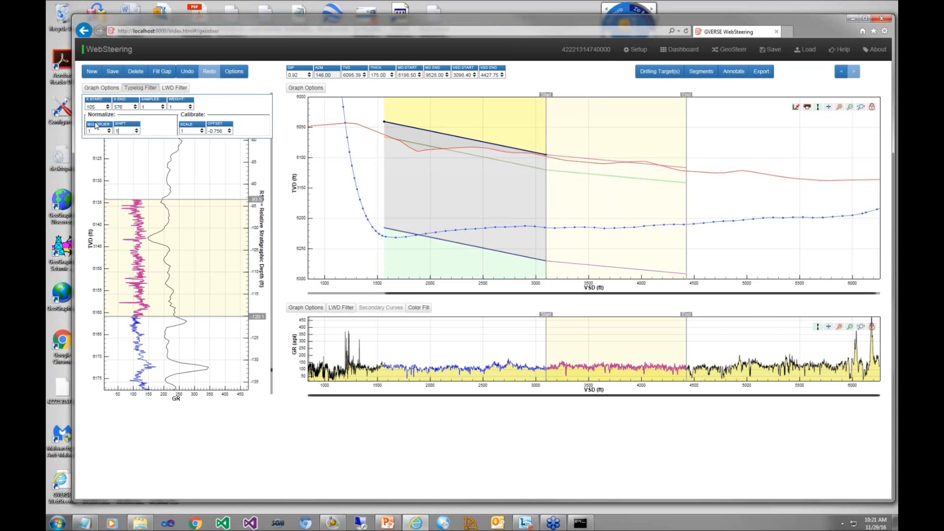
{"action": "key", "text": "Return"}
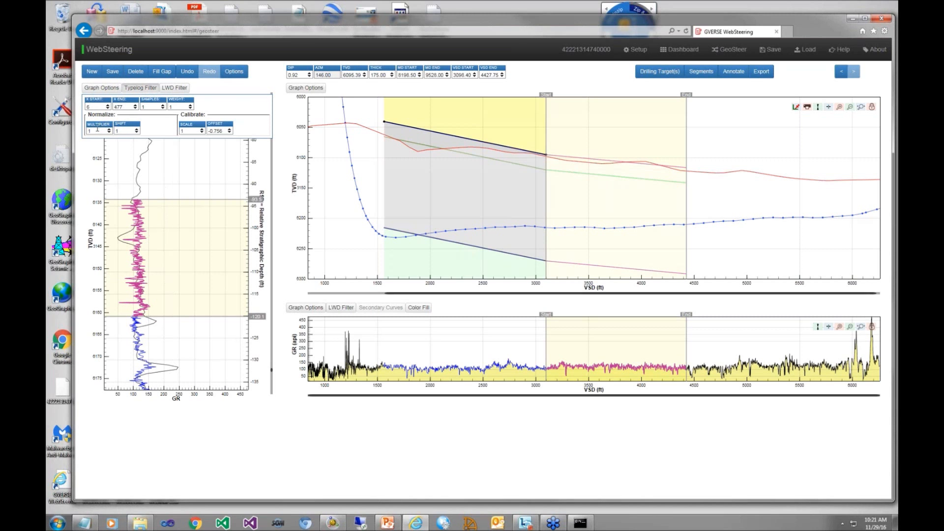
Try a typelog multiplier of 0.5, then restore it to 1
{"action": "left_click_drag", "start_coordinate": [97, 129], "coordinate": [79, 130]}
{"action": "type", "text": "0.5"}
{"action": "key", "text": "Return"}
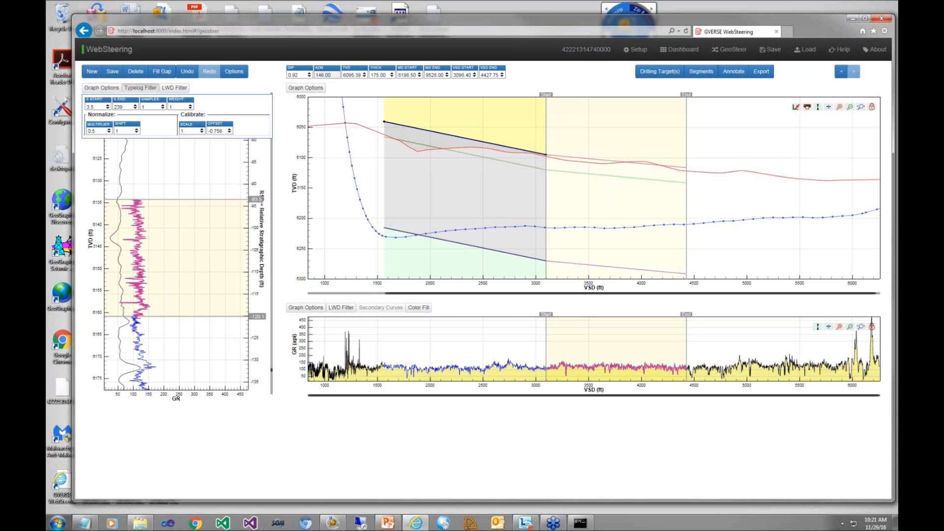
{"action": "left_click_drag", "start_coordinate": [96, 131], "coordinate": [73, 131]}
{"action": "type", "text": "1"}
{"action": "key", "text": "Return"}
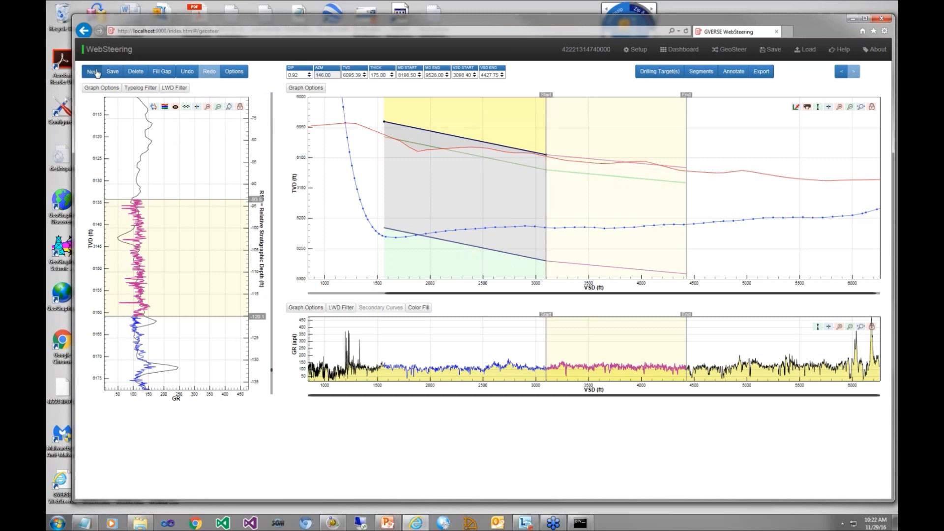
Add a segment from VSD 4427.75 to 4633.65 displaying the Upper Barnett and Barnett MFS formation tops
{"action": "left_click", "coordinate": [187, 71]}
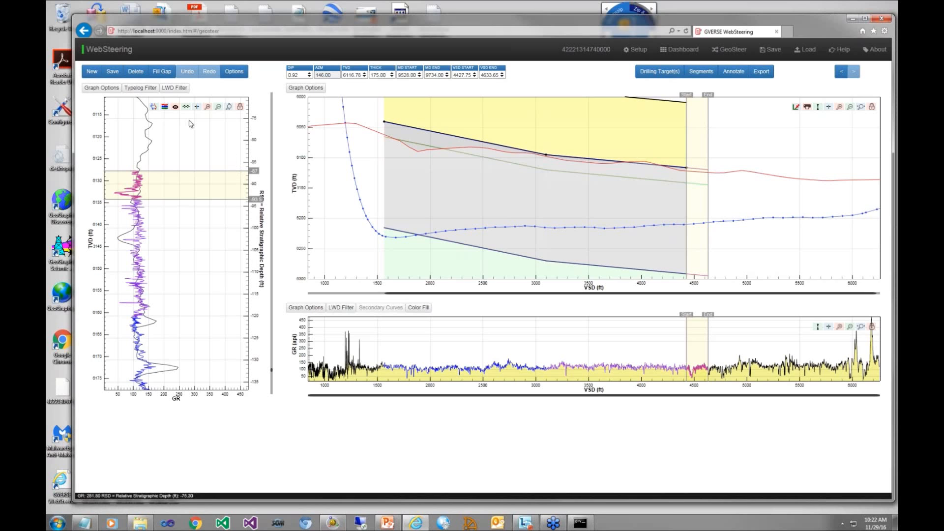
{"action": "left_click", "coordinate": [166, 108]}
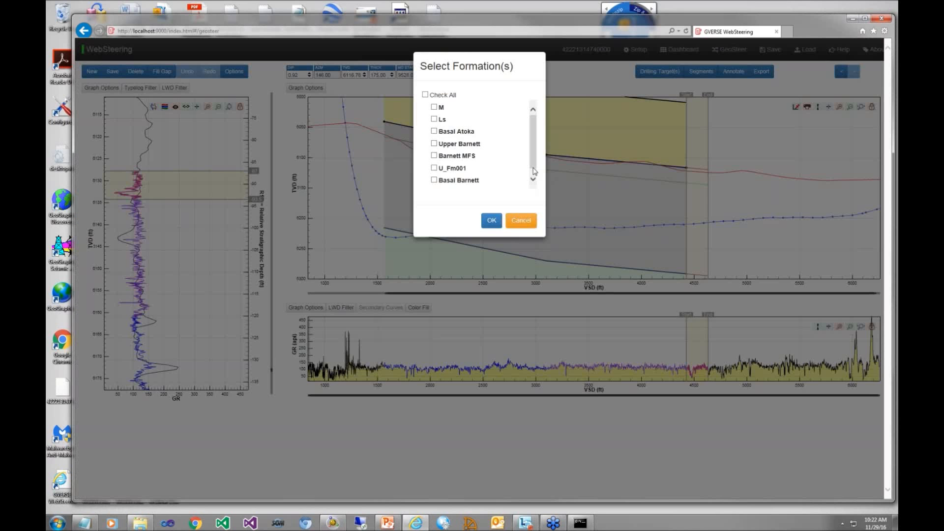
{"action": "left_click", "coordinate": [434, 144]}
{"action": "left_click", "coordinate": [435, 157]}
{"action": "left_click", "coordinate": [492, 221]}
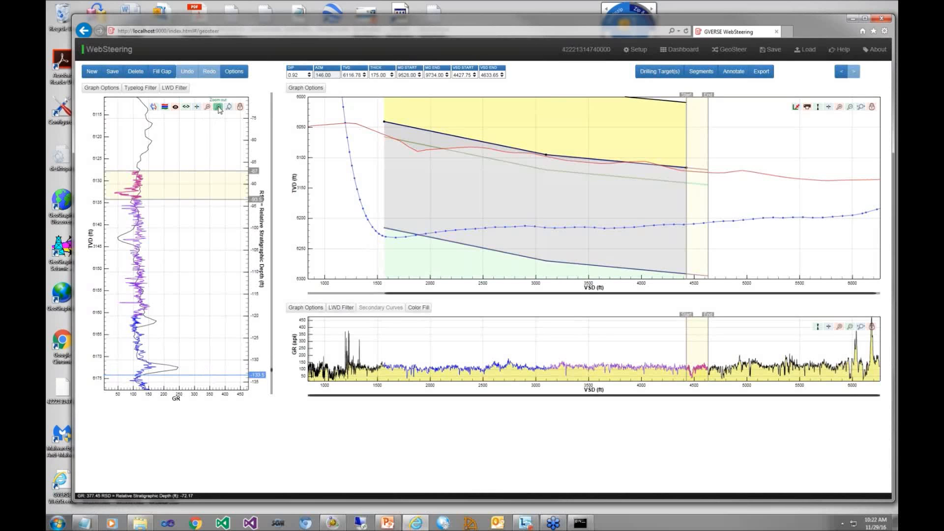
Zoom the typelog out and stretch the newest segment's end to VSD 5206.00 (MD 10307.0)
{"action": "left_click", "coordinate": [219, 107]}
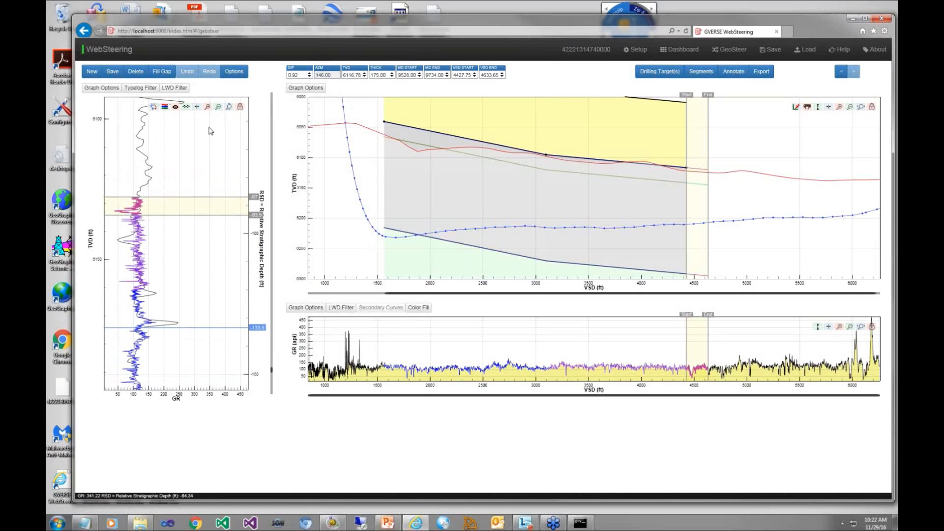
{"action": "left_click", "coordinate": [219, 107]}
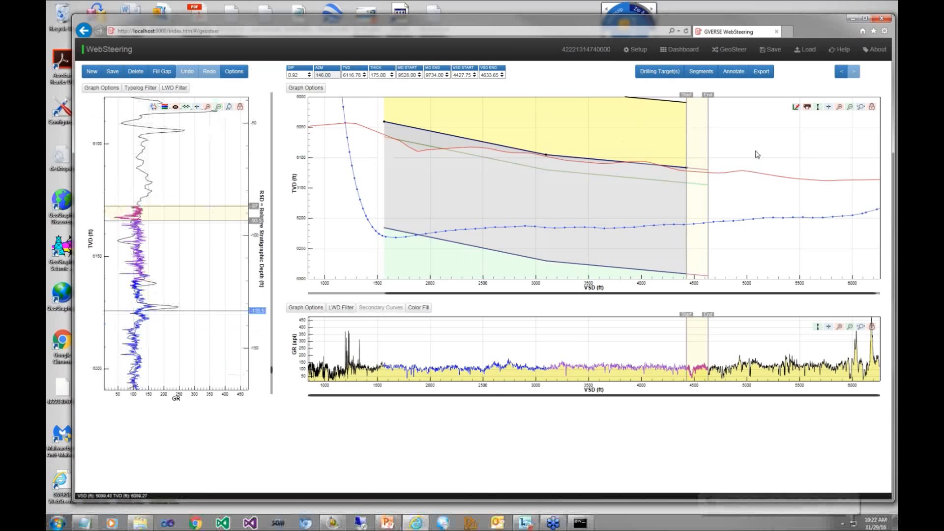
{"action": "left_click_drag", "start_coordinate": [709, 153], "coordinate": [772, 153]}
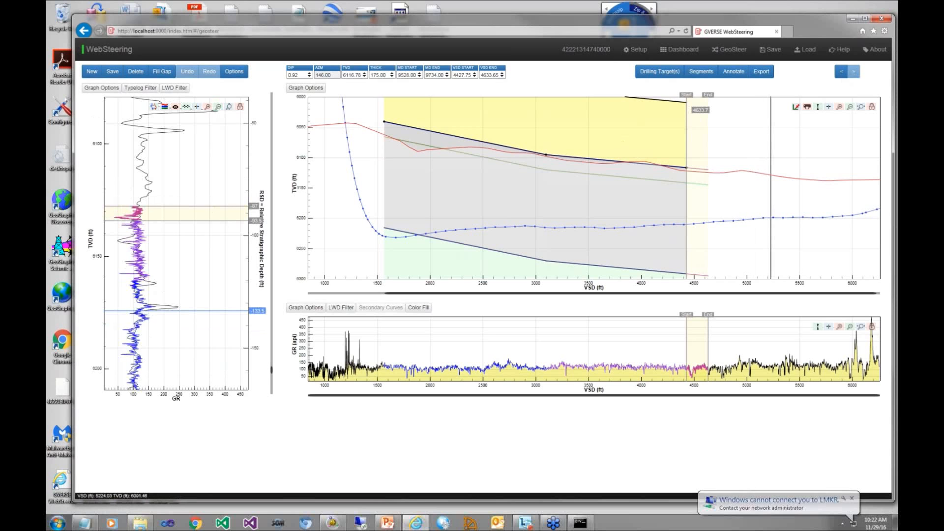
{"action": "left_click_drag", "start_coordinate": [772, 153], "coordinate": [770, 154]}
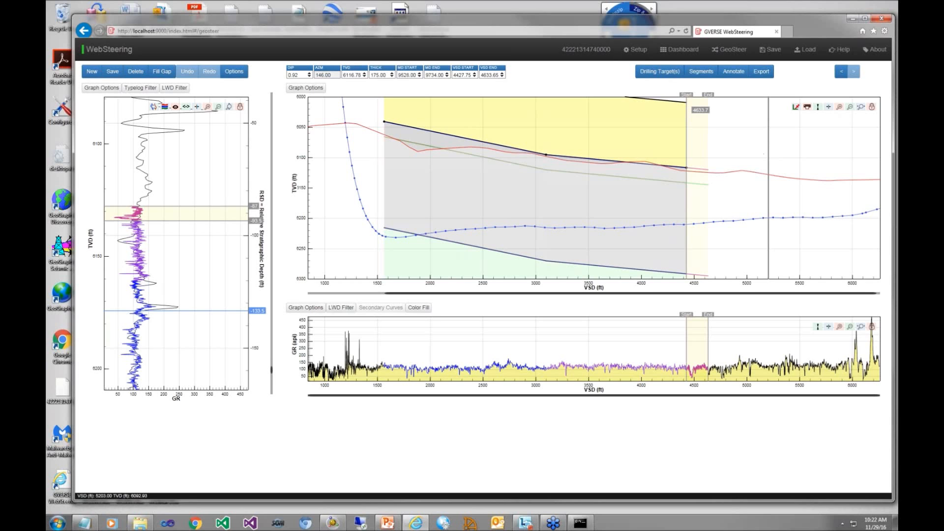
{"action": "left_click", "coordinate": [769, 154]}
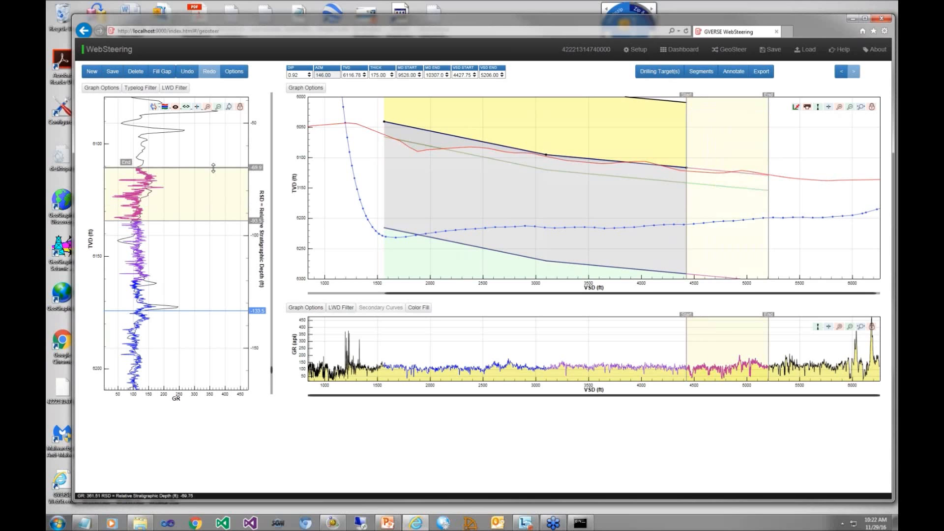
Refit the current segment against the typelog, then add a new segment from VSD 5206 to 5411.94
{"action": "left_click_drag", "start_coordinate": [213, 169], "coordinate": [211, 169]}
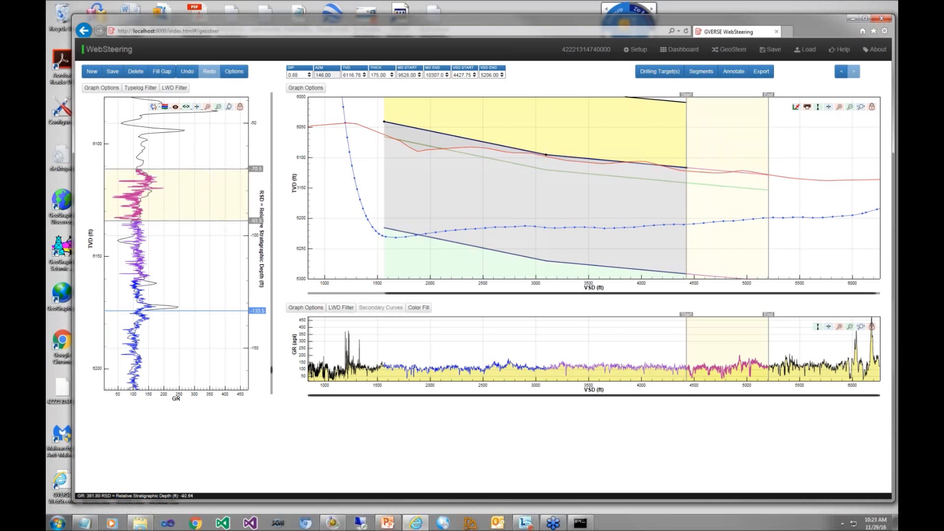
{"action": "left_click_drag", "start_coordinate": [218, 220], "coordinate": [217, 194]}
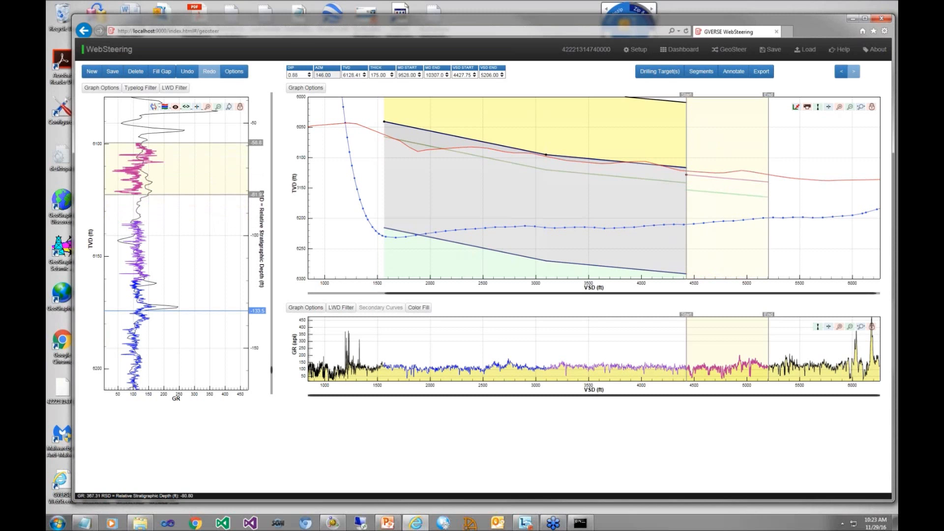
{"action": "left_click", "coordinate": [213, 225]}
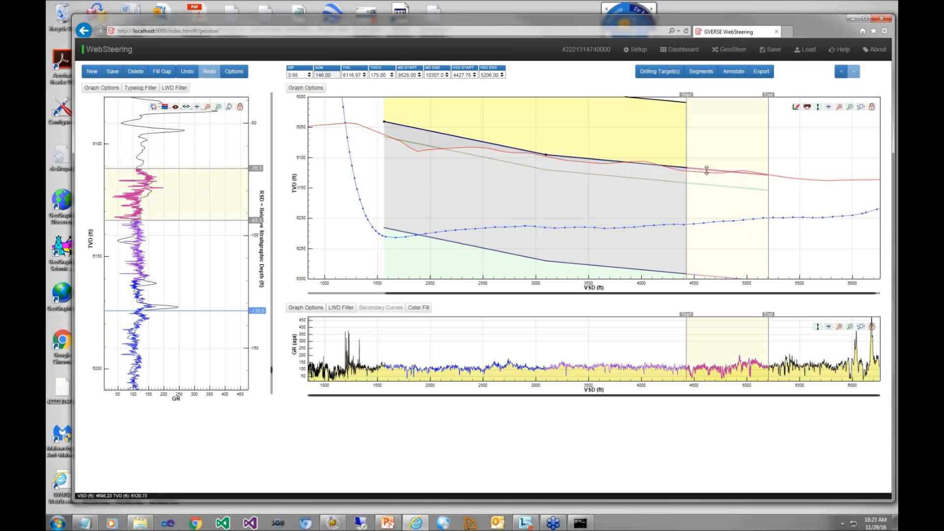
{"action": "left_click", "coordinate": [95, 74]}
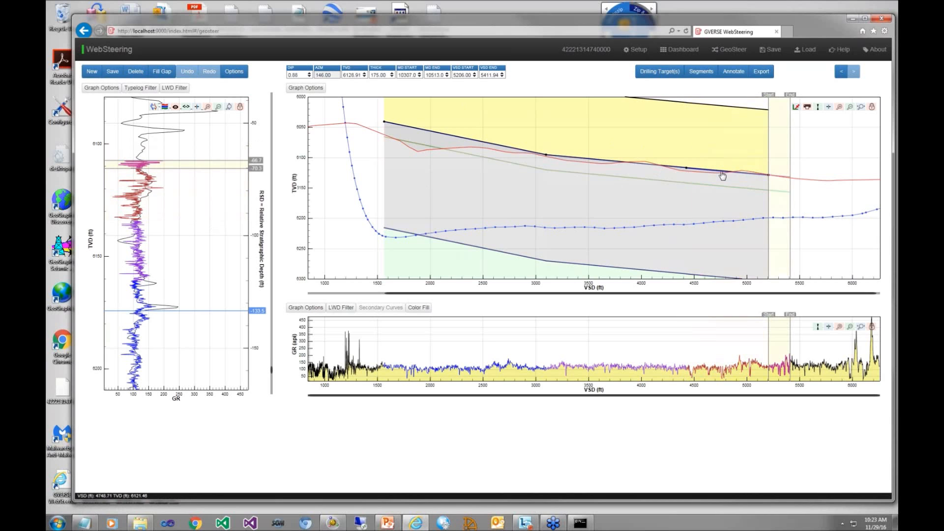
Reset the previous segment's top at TVD 6116.97, then add a segment from VSD 5206 stretched to 6244.80
{"action": "left_click", "coordinate": [841, 73]}
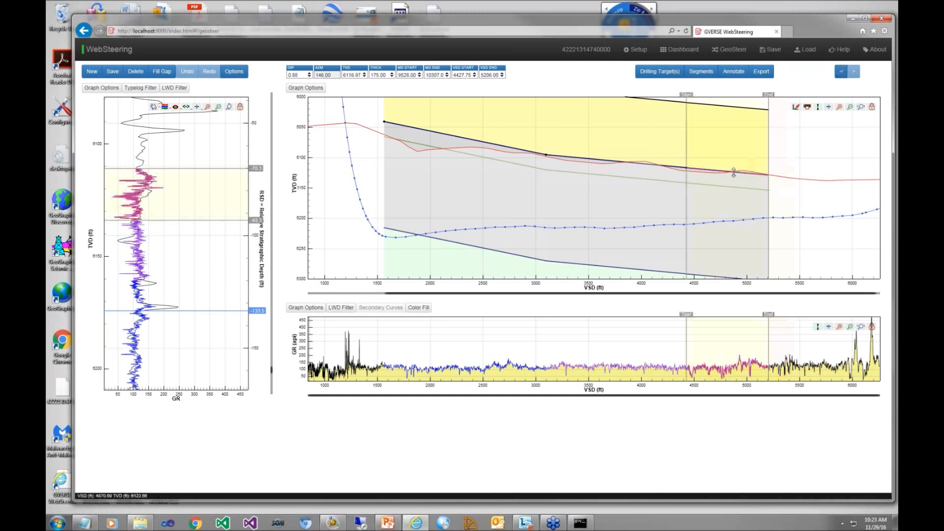
{"action": "left_click_drag", "start_coordinate": [734, 172], "coordinate": [733, 156]}
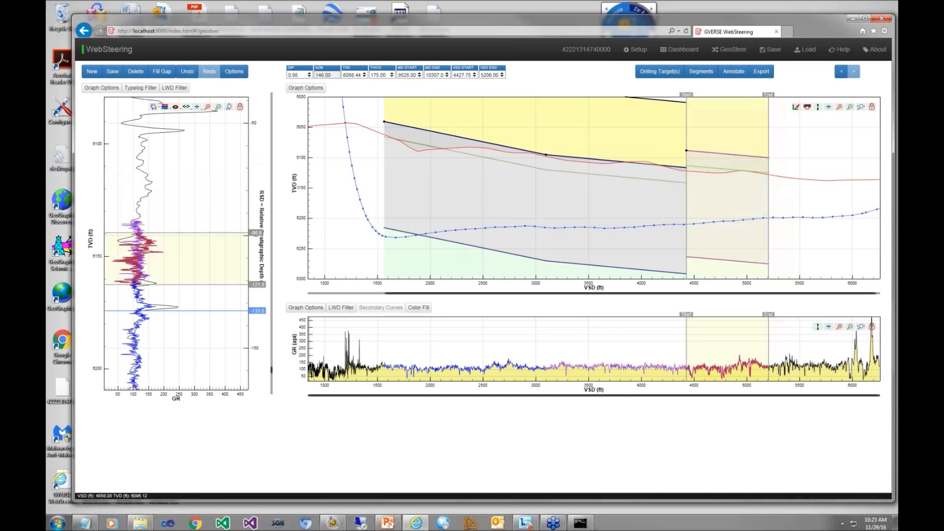
{"action": "left_click_drag", "start_coordinate": [732, 155], "coordinate": [731, 171]}
{"action": "left_click_drag", "start_coordinate": [731, 171], "coordinate": [731, 171]}
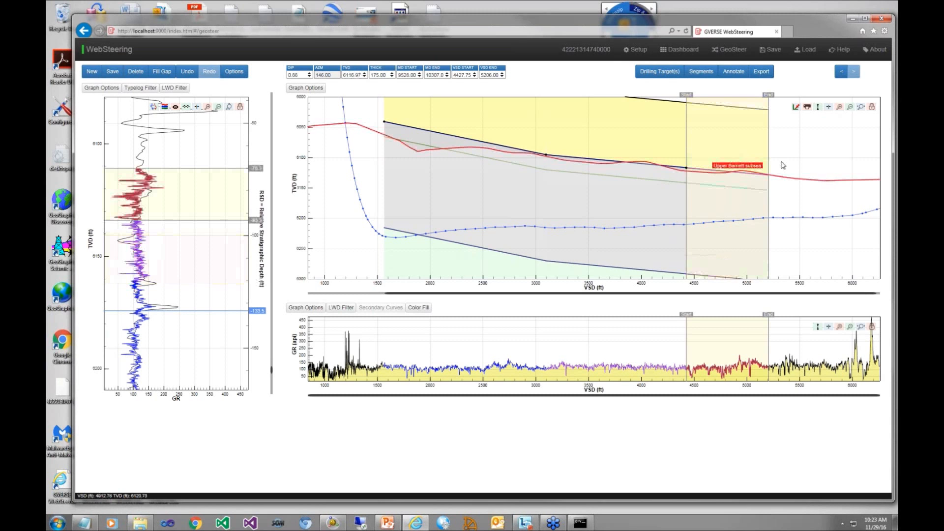
{"action": "left_click", "coordinate": [90, 72]}
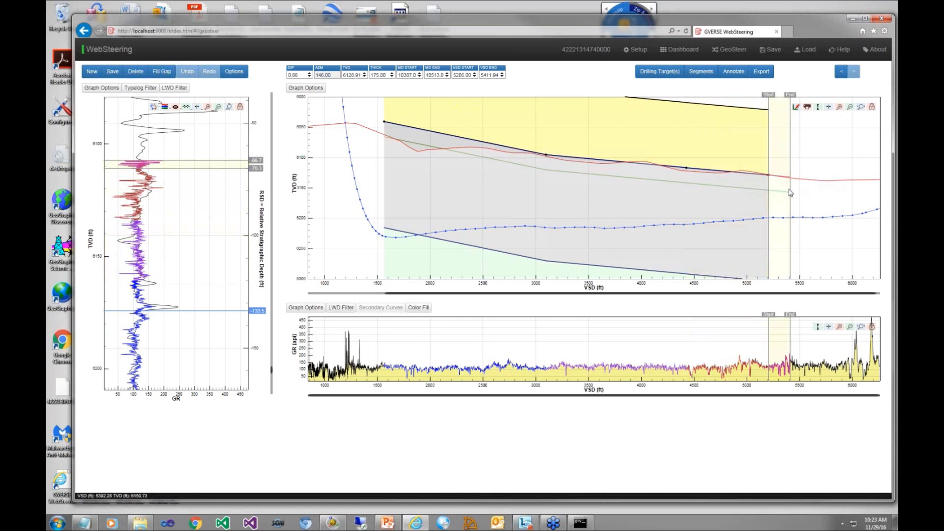
{"action": "left_click_drag", "start_coordinate": [790, 192], "coordinate": [876, 187]}
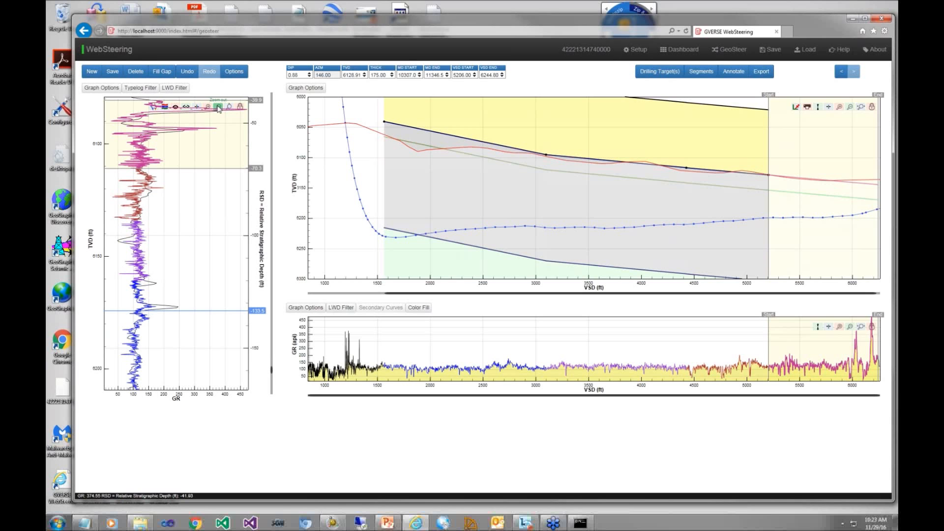
Adjust the last segment's dip to 0.83 on the typelog and save it
{"action": "left_click", "coordinate": [219, 107]}
{"action": "left_click", "coordinate": [218, 107]}
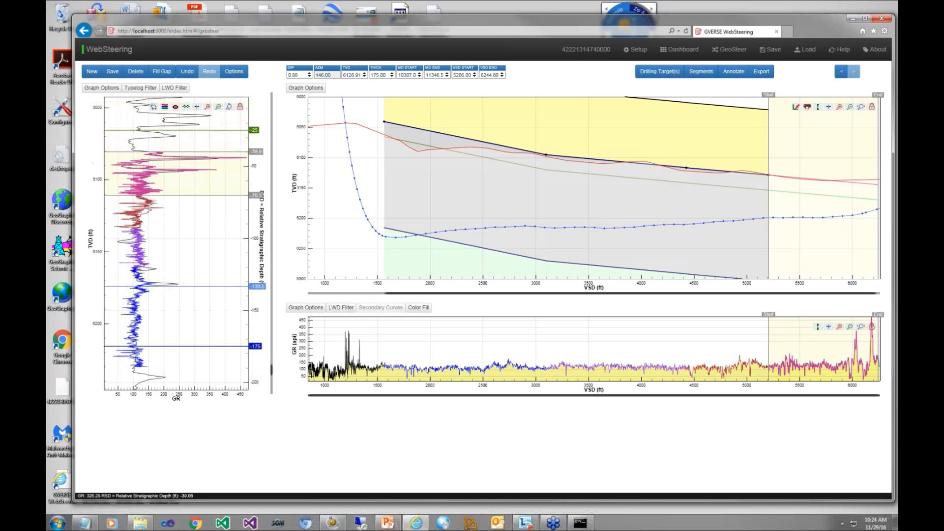
{"action": "left_click_drag", "start_coordinate": [203, 152], "coordinate": [202, 153]}
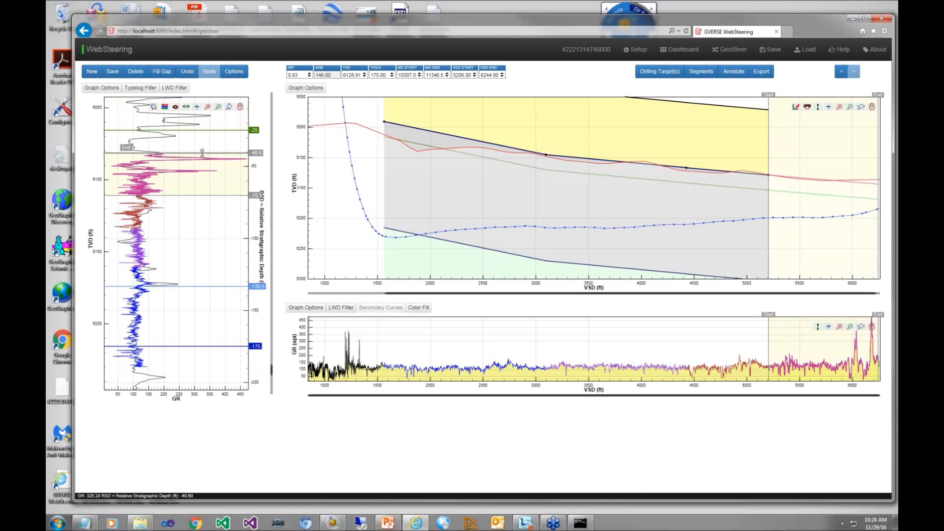
{"action": "left_click_drag", "start_coordinate": [202, 153], "coordinate": [202, 153]}
{"action": "left_click", "coordinate": [113, 71]}
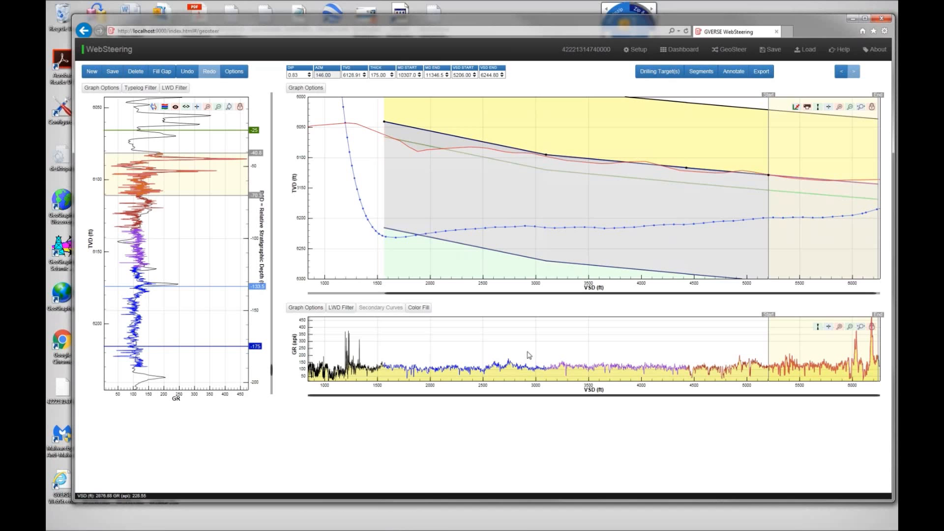
Review the four-segment steering table, then start adding an annotation
{"action": "left_click", "coordinate": [701, 72]}
{"action": "left_click_drag", "start_coordinate": [745, 88], "coordinate": [581, 105]}
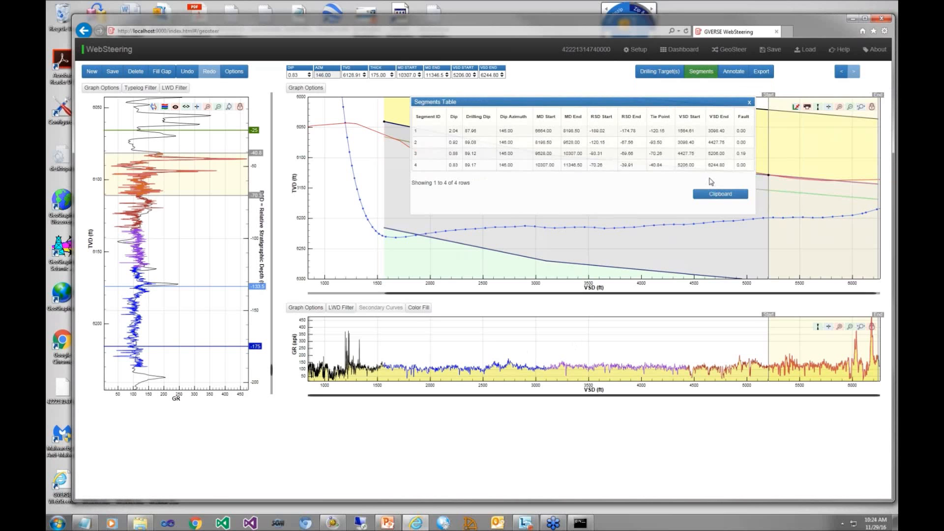
{"action": "left_click", "coordinate": [749, 103]}
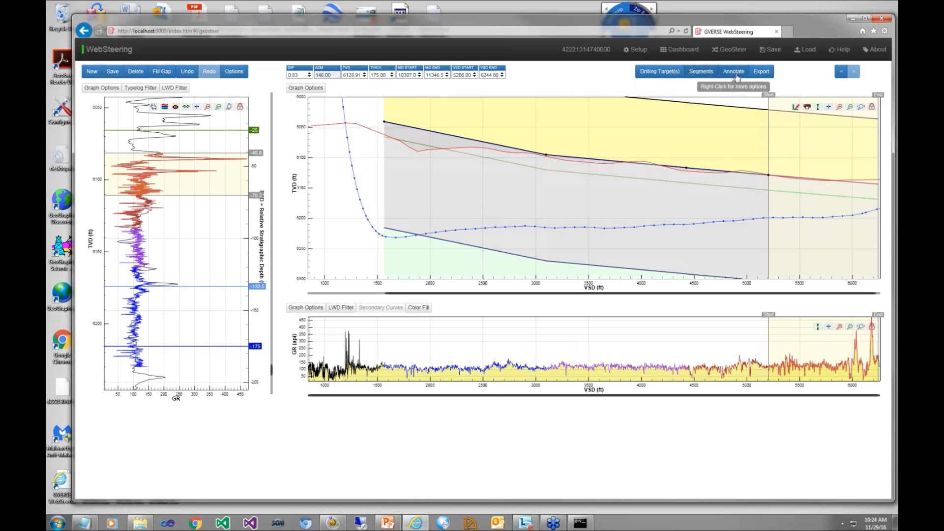
{"action": "left_click", "coordinate": [735, 73]}
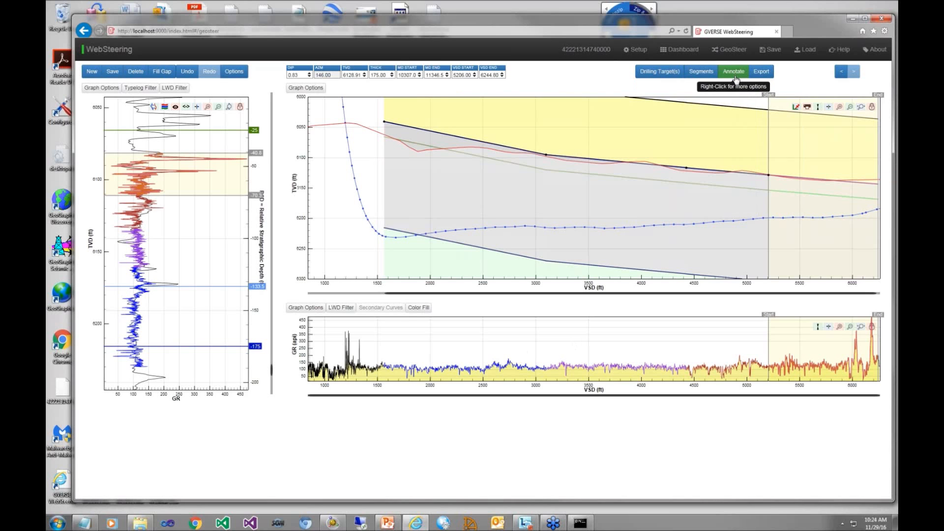
Anchor an annotation on the well path reading 'This is an annotation'
{"action": "left_click", "coordinate": [672, 164]}
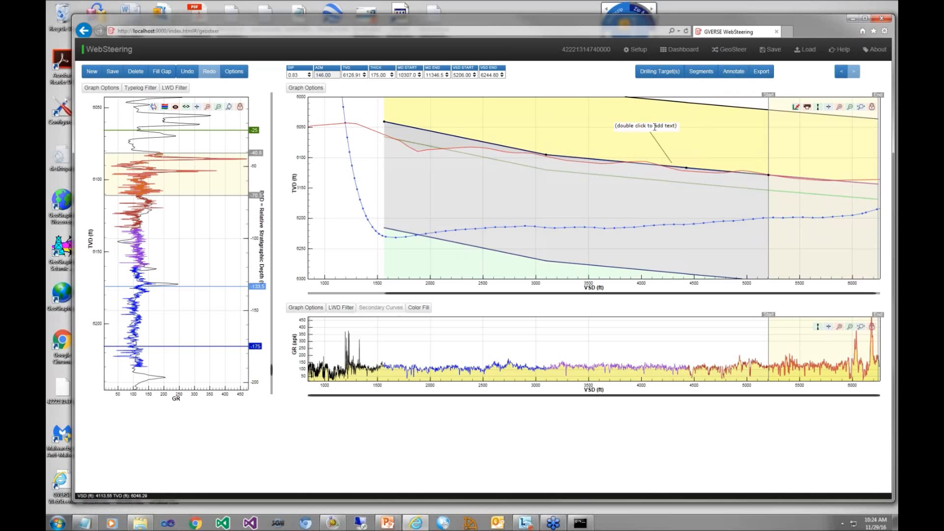
{"action": "double_click", "coordinate": [680, 130]}
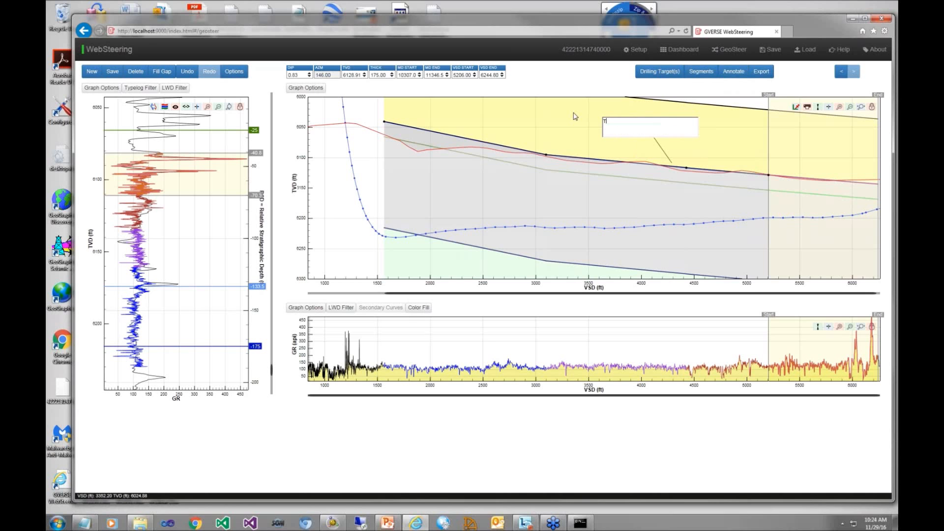
{"action": "type", "text": "This is a n annotation"}
{"action": "key", "text": "Return"}
{"action": "left_click", "coordinate": [592, 111]}
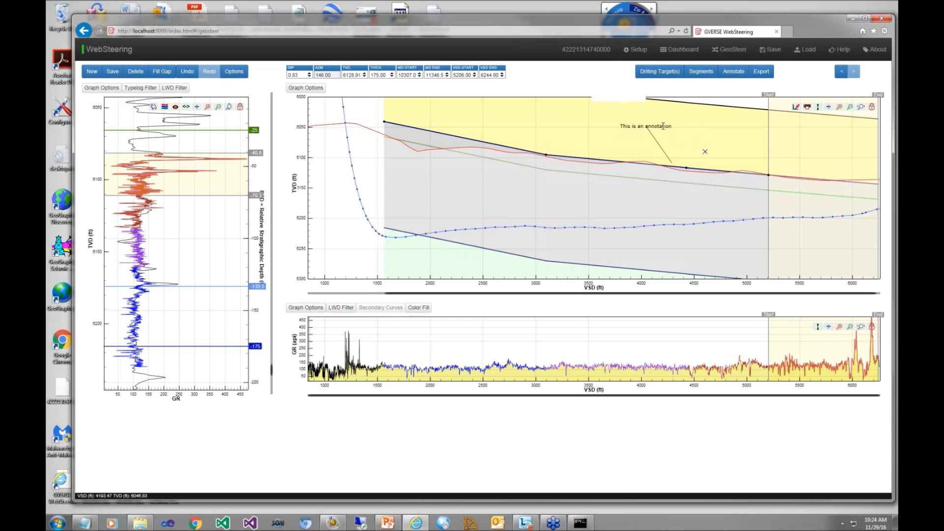
{"action": "mouse_move", "coordinate": [663, 127]}
{"action": "left_mouse_down"}
{"action": "mouse_move", "coordinate": [662, 143]}
{"action": "mouse_move", "coordinate": [669, 134]}
{"action": "mouse_move", "coordinate": [647, 127]}
{"action": "left_mouse_up"}
Colour the annotation red, zoom both charts out twice, and open Drilling Target(s)
{"action": "right_click", "coordinate": [647, 126]}
{"action": "left_click", "coordinate": [675, 148]}
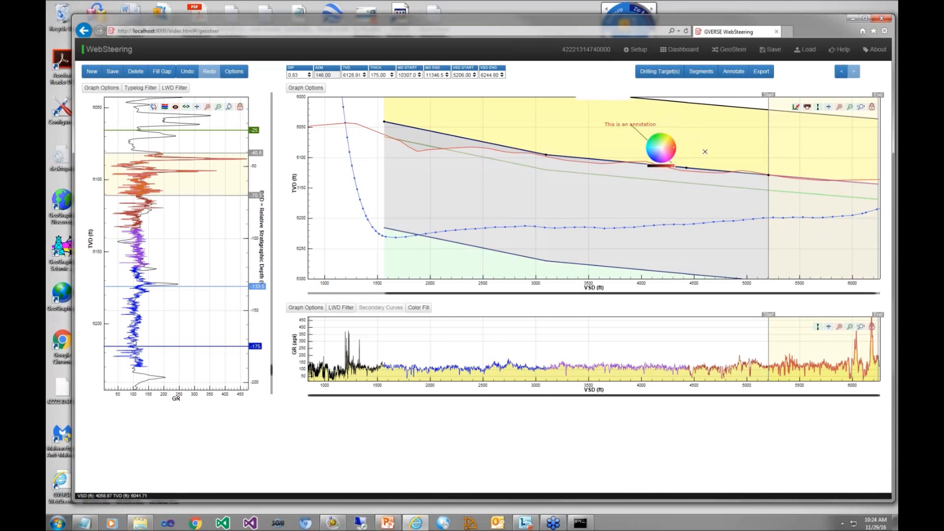
{"action": "left_click", "coordinate": [665, 130]}
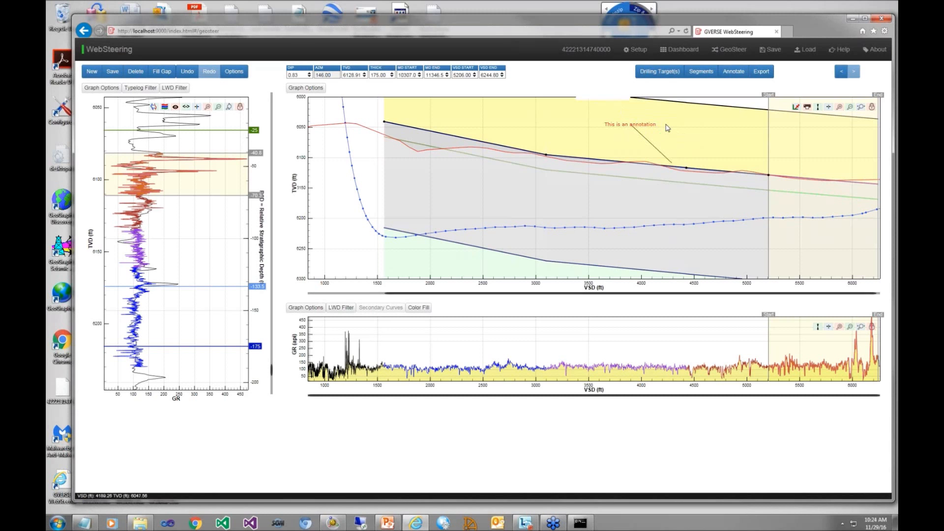
{"action": "left_click", "coordinate": [850, 108]}
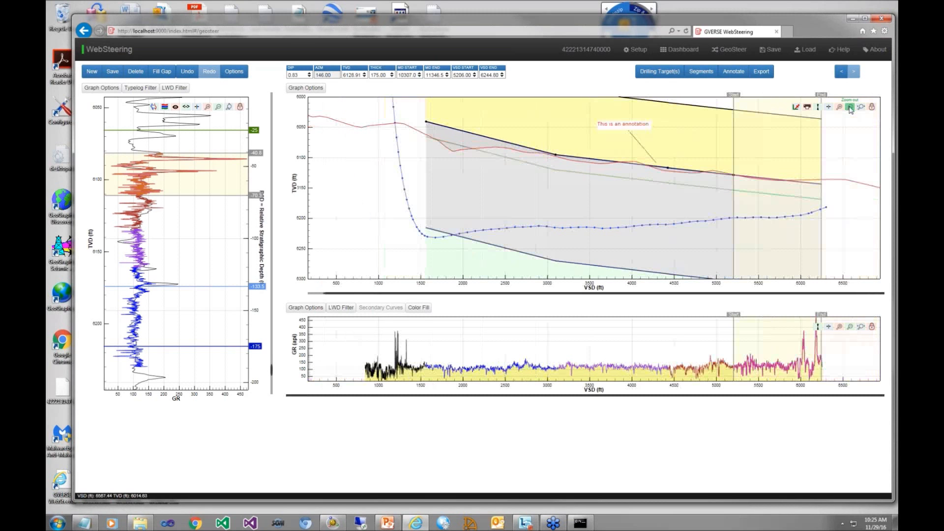
{"action": "left_click", "coordinate": [851, 108]}
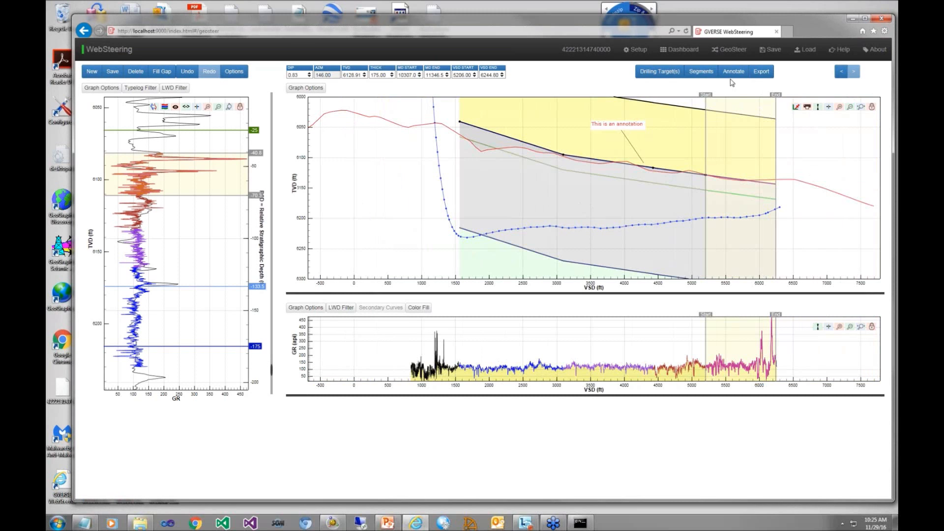
{"action": "left_click", "coordinate": [662, 72]}
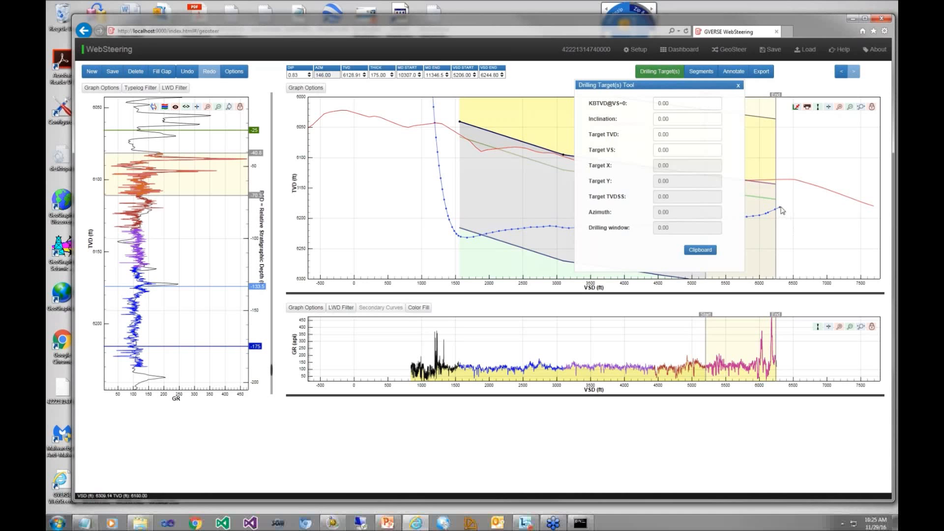
Draw a drilling target from the well-path end to TVD 6192.44, VS 7511.90
{"action": "mouse_move", "coordinate": [781, 210]}
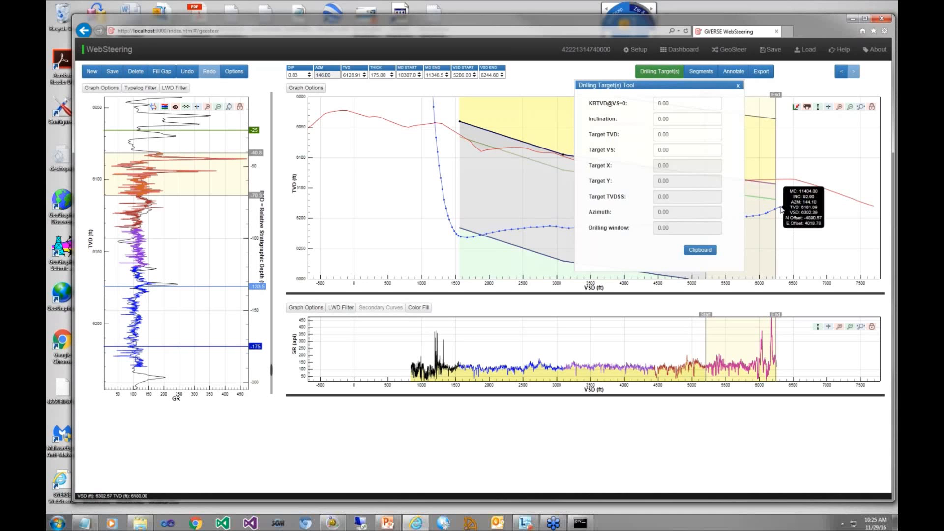
{"action": "left_click_drag", "start_coordinate": [782, 210], "coordinate": [861, 214]}
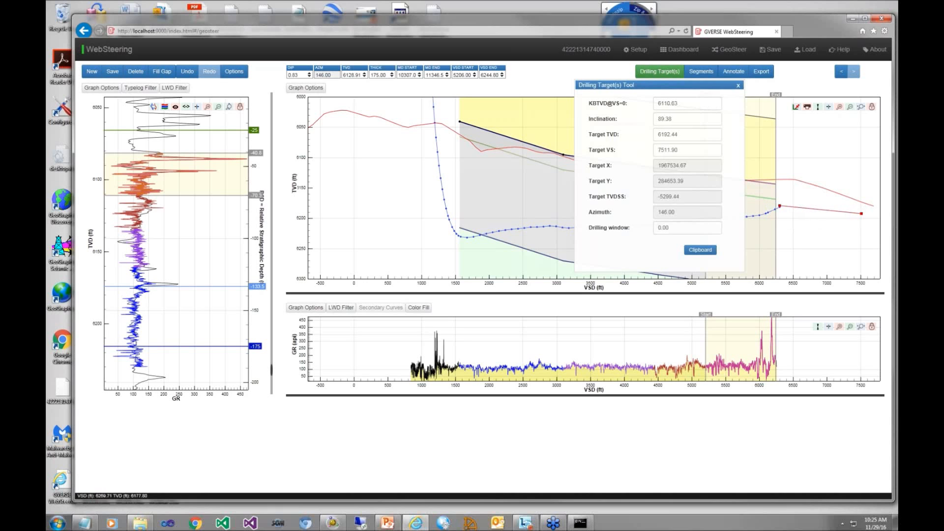
{"action": "left_click_drag", "start_coordinate": [780, 207], "coordinate": [781, 208]}
Set the drilling window to 10 and close the Drilling Target(s) Tool
{"action": "left_click", "coordinate": [677, 225]}
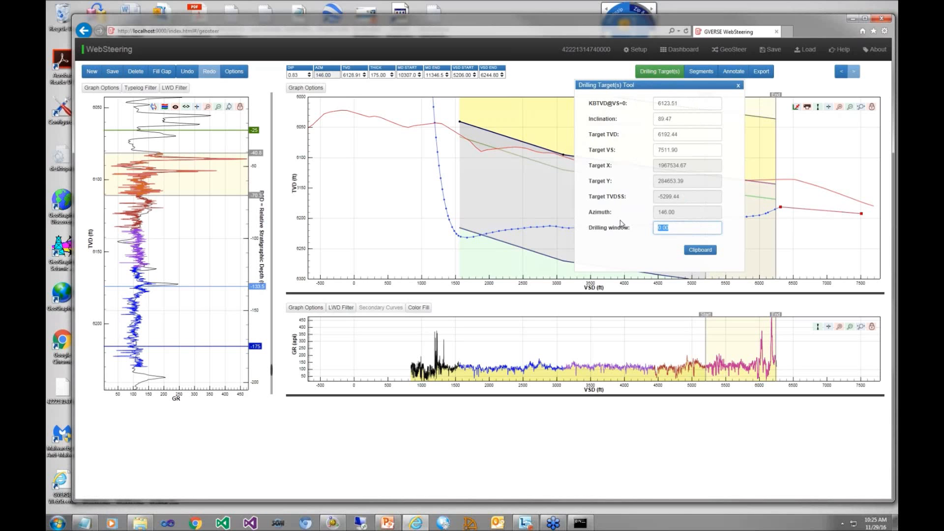
{"action": "type", "text": "1"}
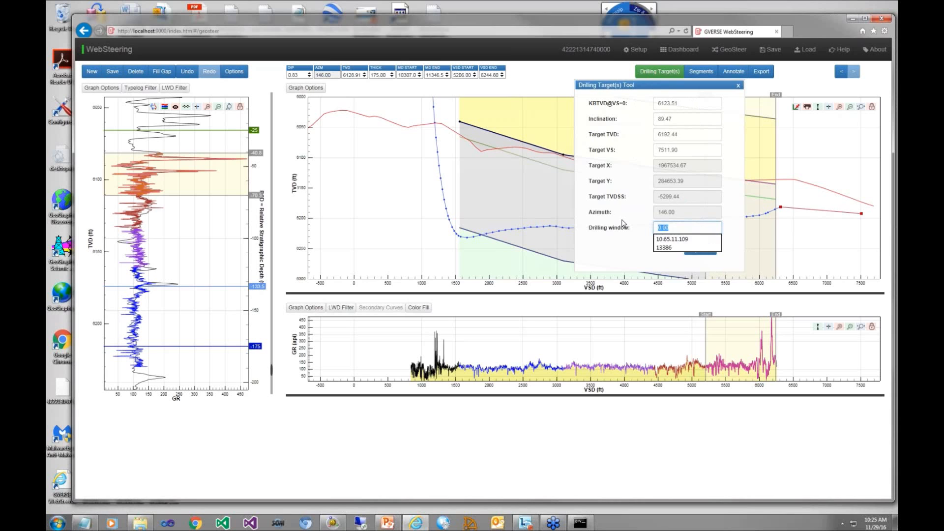
{"action": "type", "text": "0"}
{"action": "key", "text": "Return"}
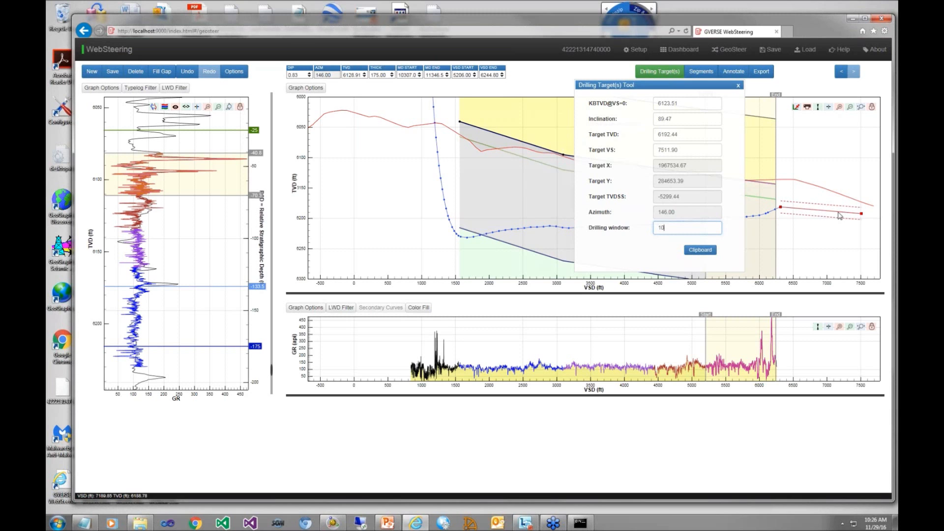
{"action": "left_click", "coordinate": [739, 87]}
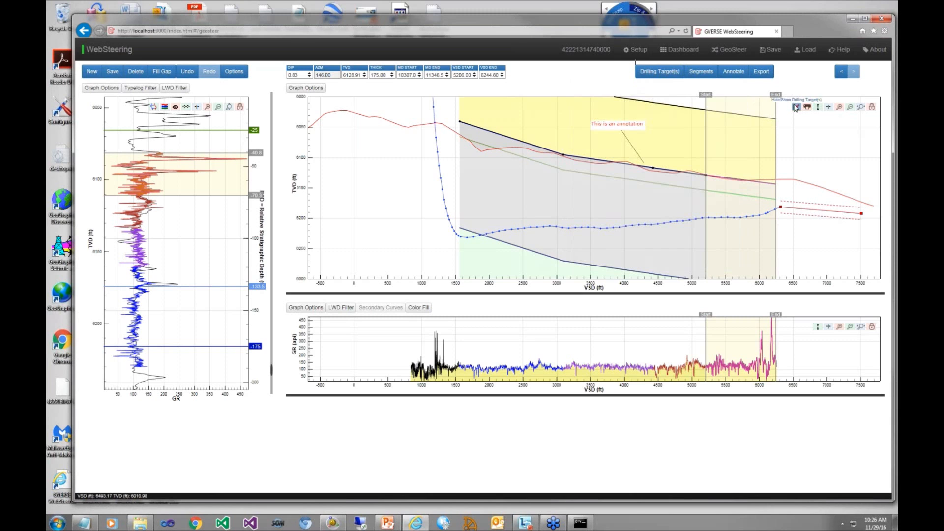
Toggle the drilling target on the chart several times, leaving it hidden
{"action": "left_click", "coordinate": [796, 107]}
{"action": "left_click", "coordinate": [796, 107]}
{"action": "left_click", "coordinate": [796, 107]}
{"action": "left_click", "coordinate": [796, 107]}
{"action": "left_click", "coordinate": [797, 107]}
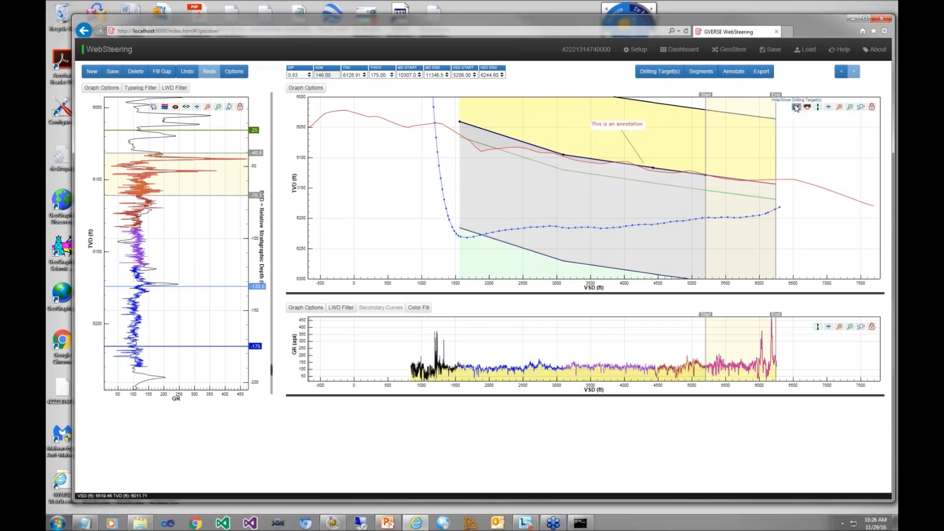
{"action": "left_click", "coordinate": [796, 107]}
{"action": "left_click", "coordinate": [796, 107]}
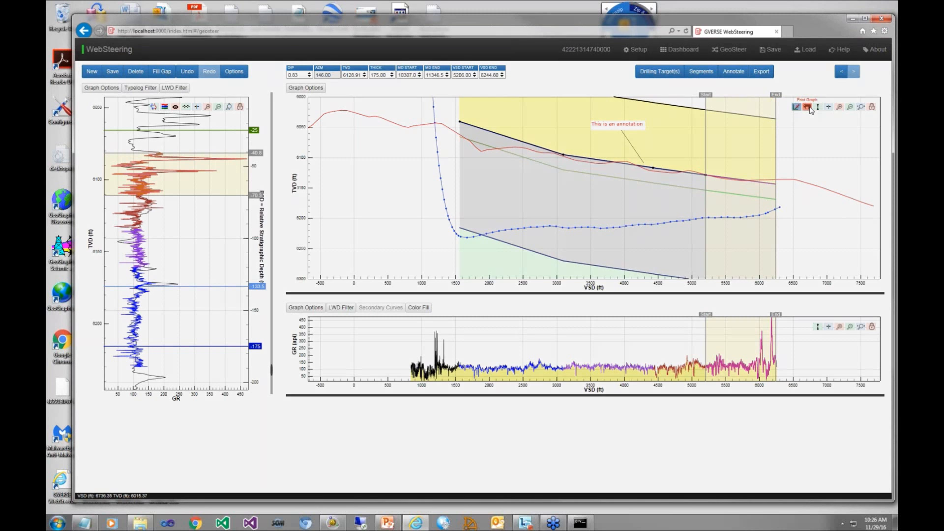
Print the cross-section with the geologist's name, company LMKR GeoGraphix, description 'This is a description' and strat segment table
{"action": "left_click", "coordinate": [808, 107]}
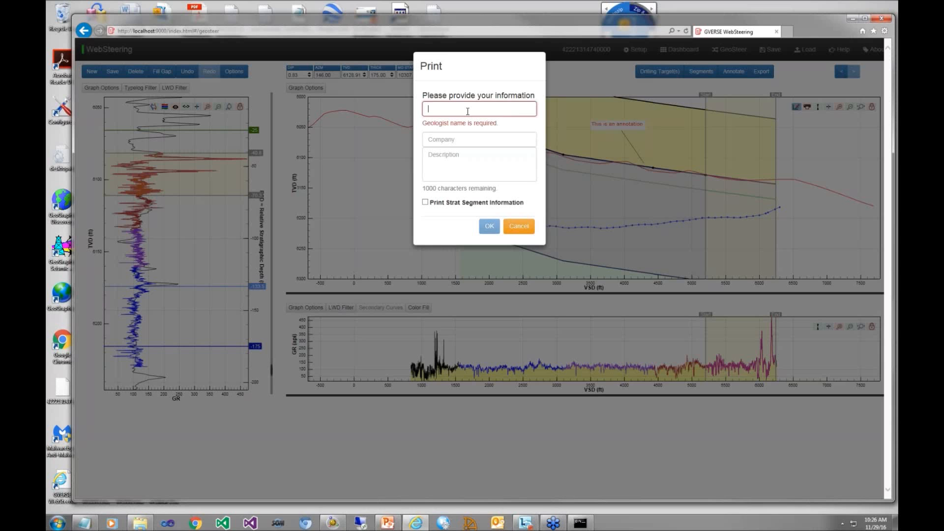
{"action": "type", "text": "Scott Oelfke"}
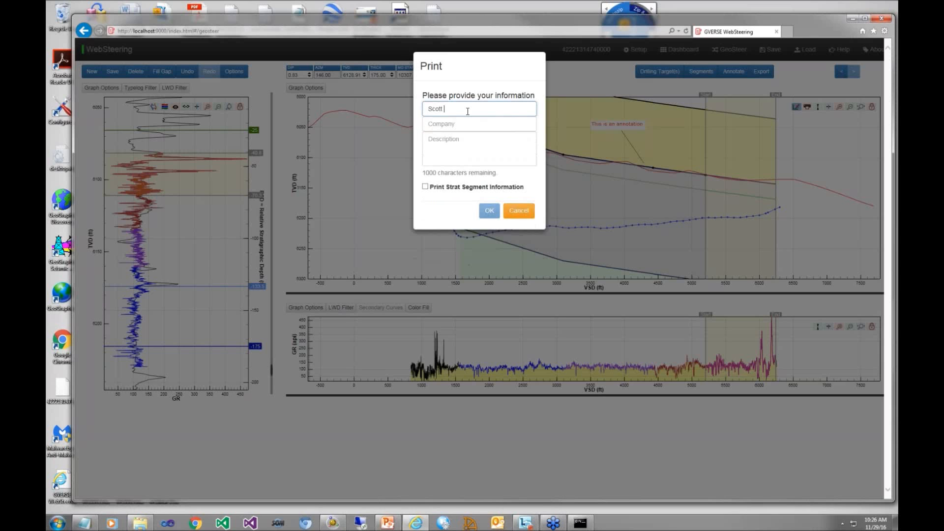
{"action": "key", "text": "Tab"}
{"action": "type", "text": "LM"}
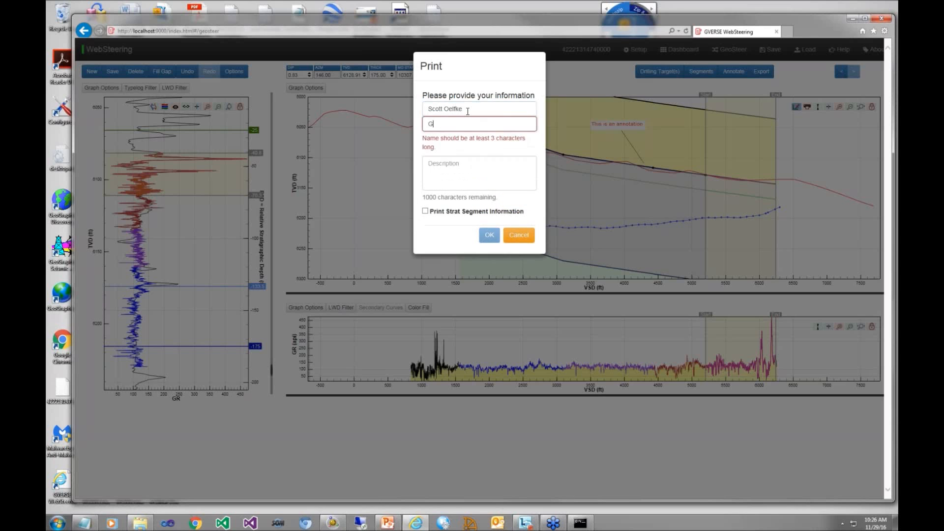
{"action": "type", "text": "K"}
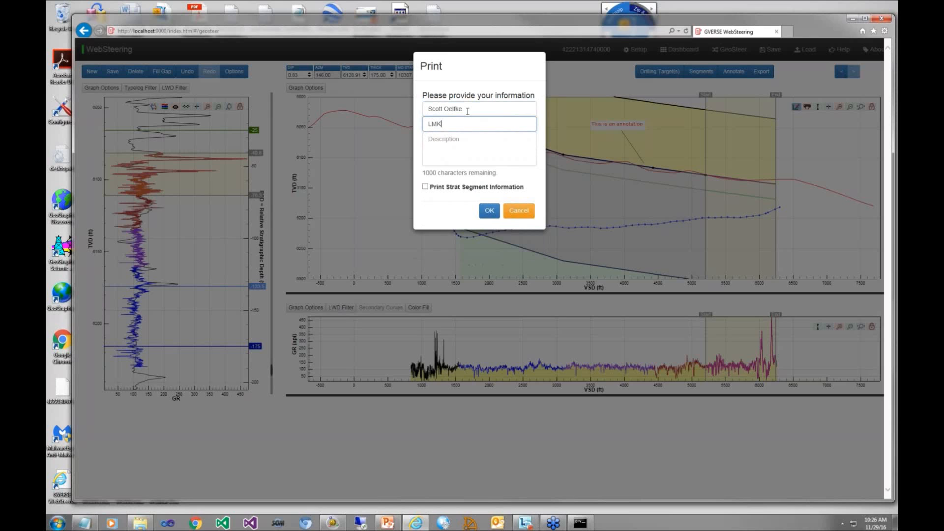
{"action": "type", "text": "R GeoGraphix"}
{"action": "key", "text": "Tab"}
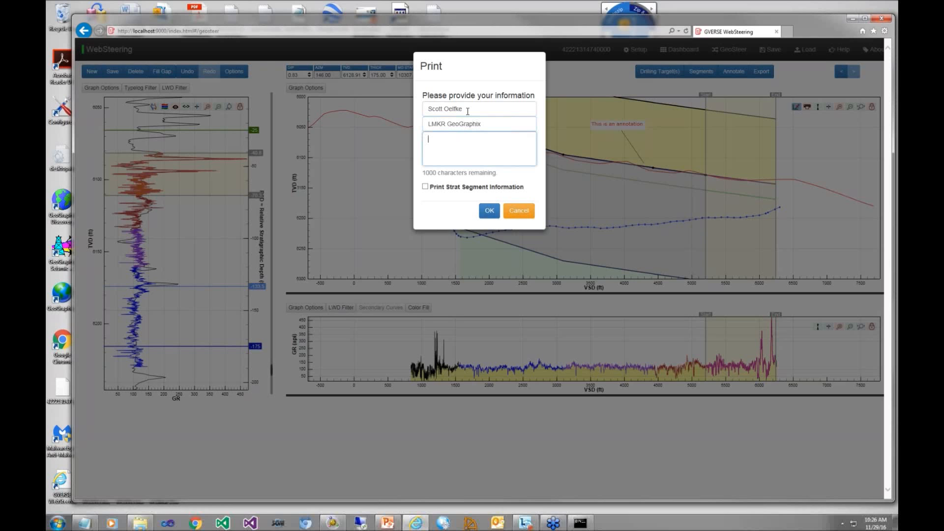
{"action": "type", "text": "This is a description"}
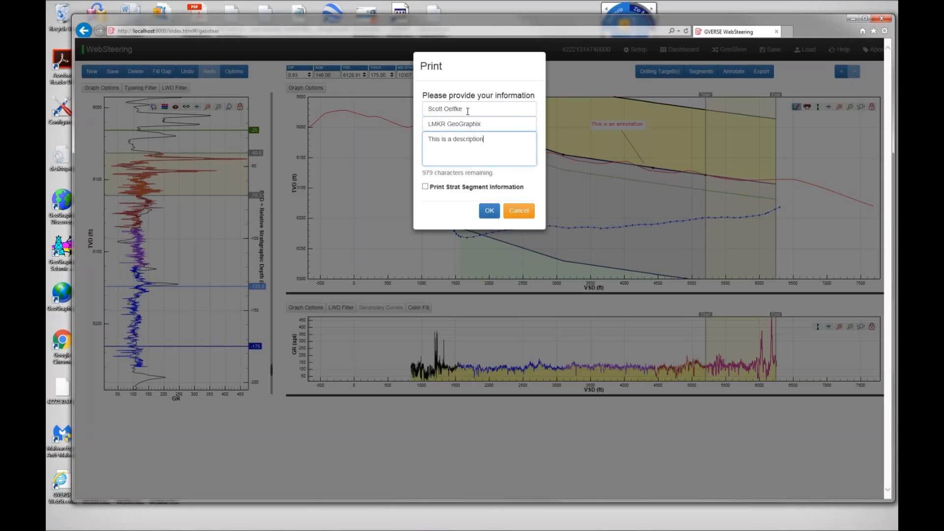
{"action": "left_click", "coordinate": [425, 187]}
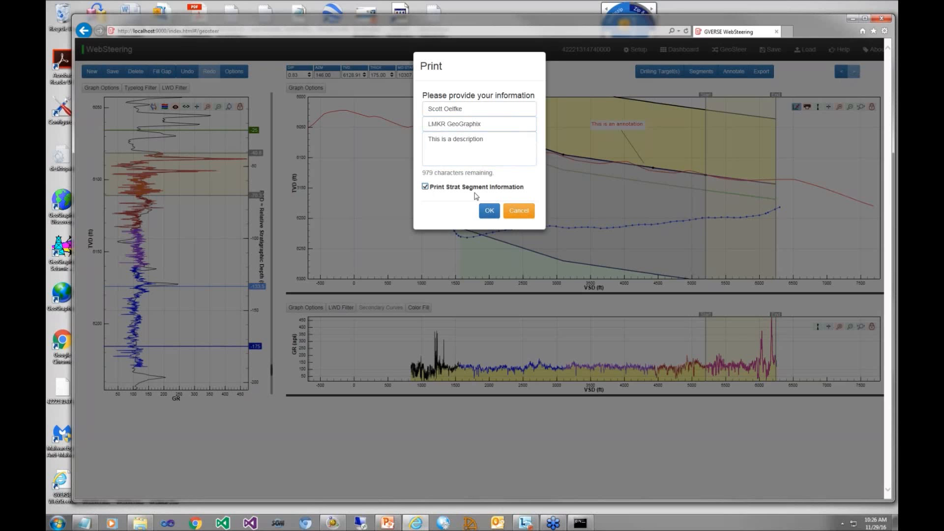
{"action": "left_click", "coordinate": [489, 211]}
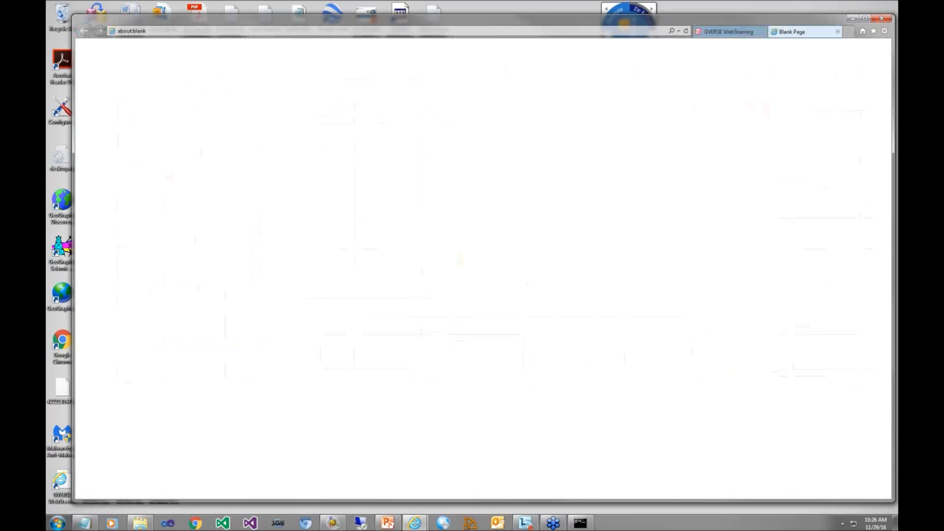
Review the print page, cancel the system print dialog, and return to the geosteering session tab
{"action": "left_click_drag", "start_coordinate": [195, 27], "coordinate": [343, 58]}
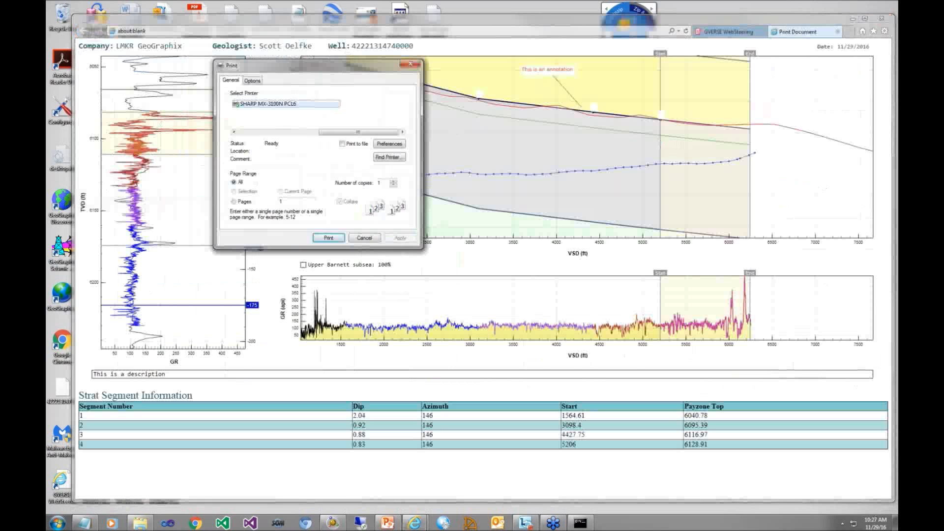
{"action": "left_click", "coordinate": [358, 243]}
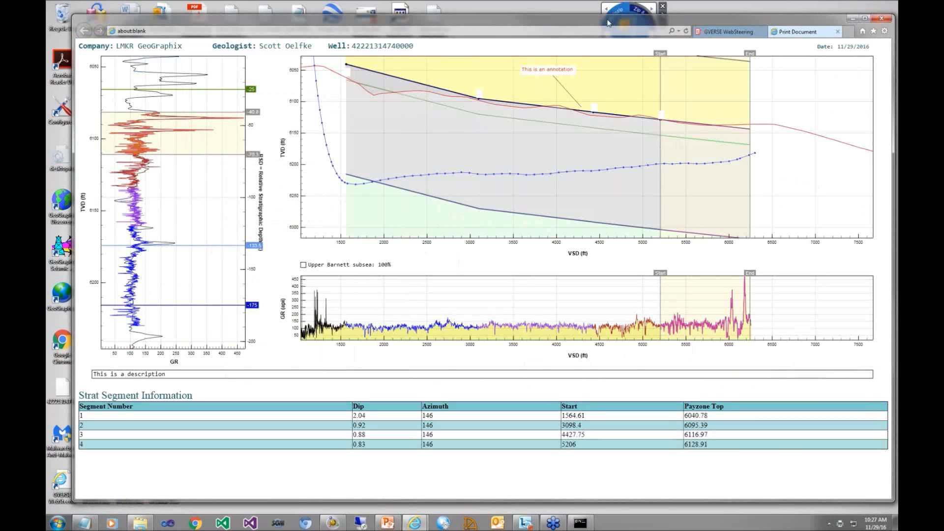
{"action": "mouse_move", "coordinate": [608, 22]}
{"action": "left_mouse_down"}
{"action": "mouse_move", "coordinate": [600, 21]}
{"action": "mouse_move", "coordinate": [612, 22]}
{"action": "left_mouse_up"}
{"action": "left_click", "coordinate": [733, 34]}
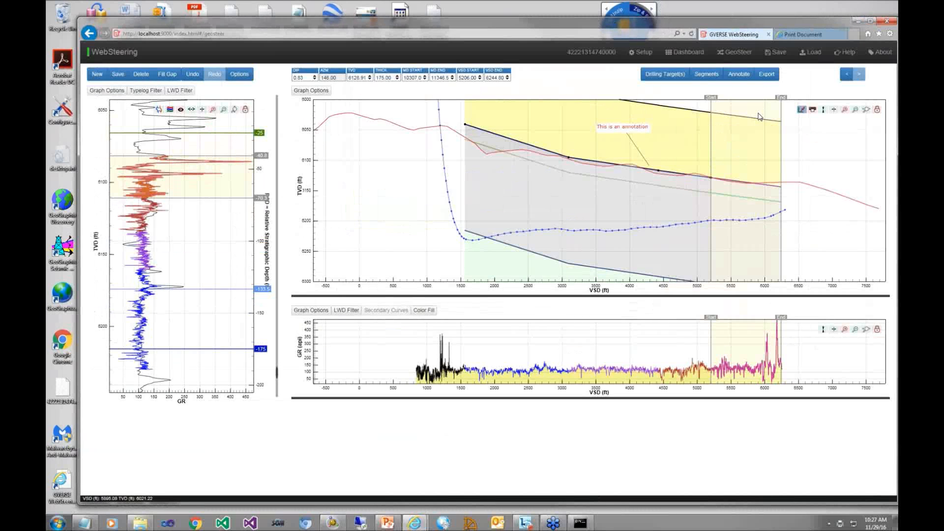
{"action": "left_click", "coordinate": [779, 53]}
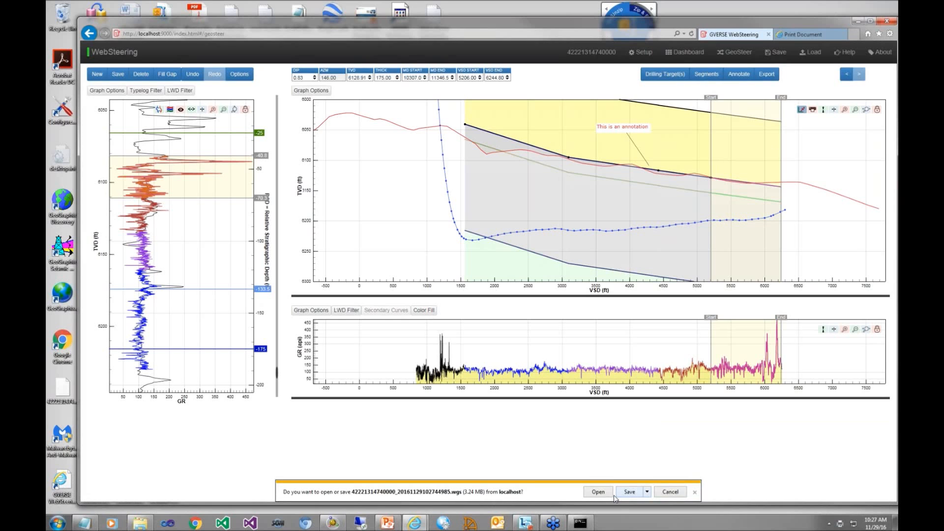
{"action": "left_click", "coordinate": [648, 493]}
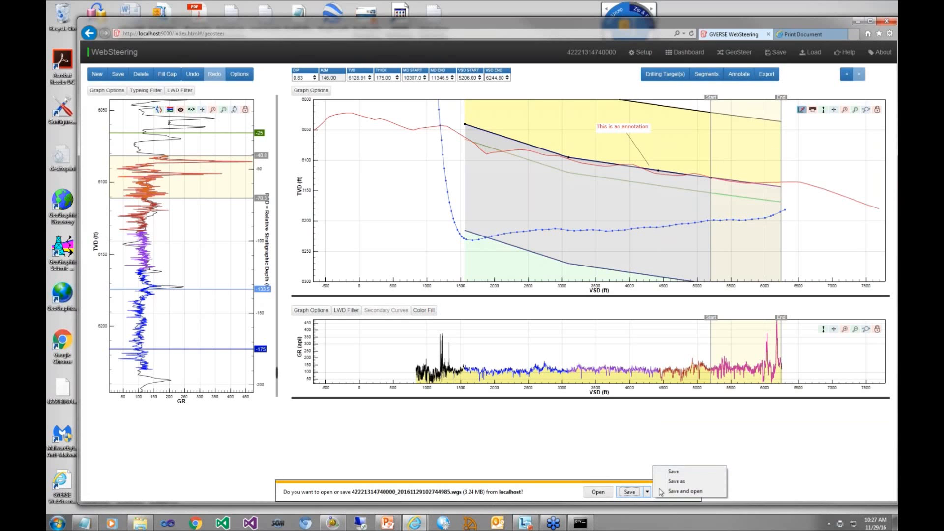
{"action": "left_click", "coordinate": [676, 482]}
{"action": "left_click", "coordinate": [678, 486]}
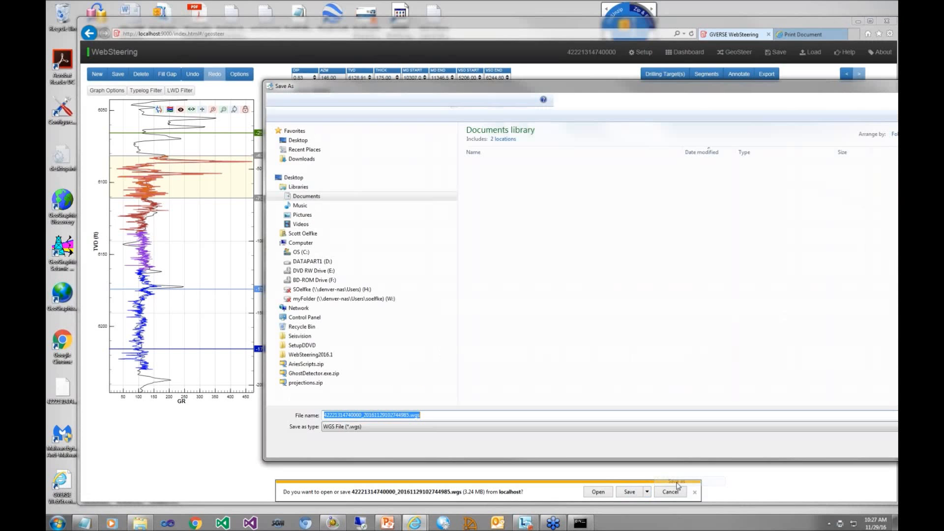
{"action": "left_click", "coordinate": [806, 445]}
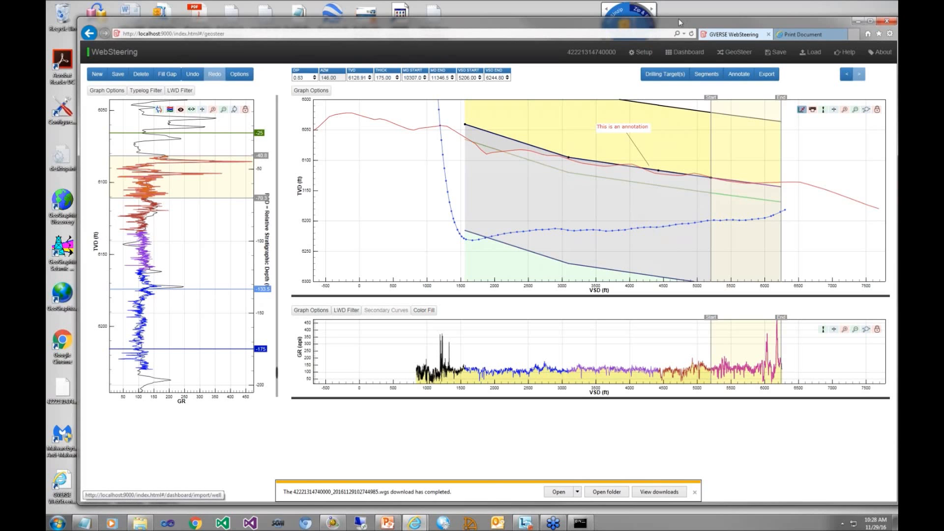
{"action": "left_click_drag", "start_coordinate": [679, 18], "coordinate": [658, 12]}
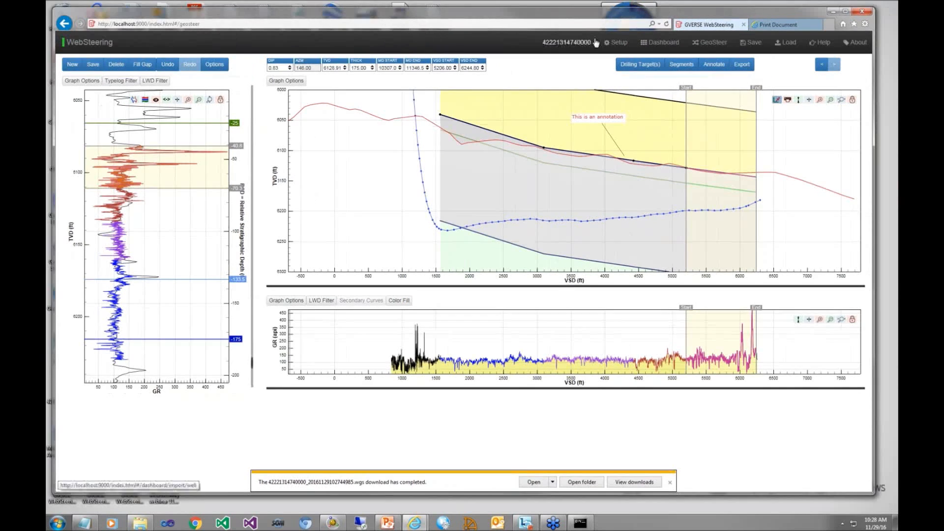
Delete the current session from Setup's Browser Settings, confirming with Delete Session
{"action": "left_click", "coordinate": [614, 43]}
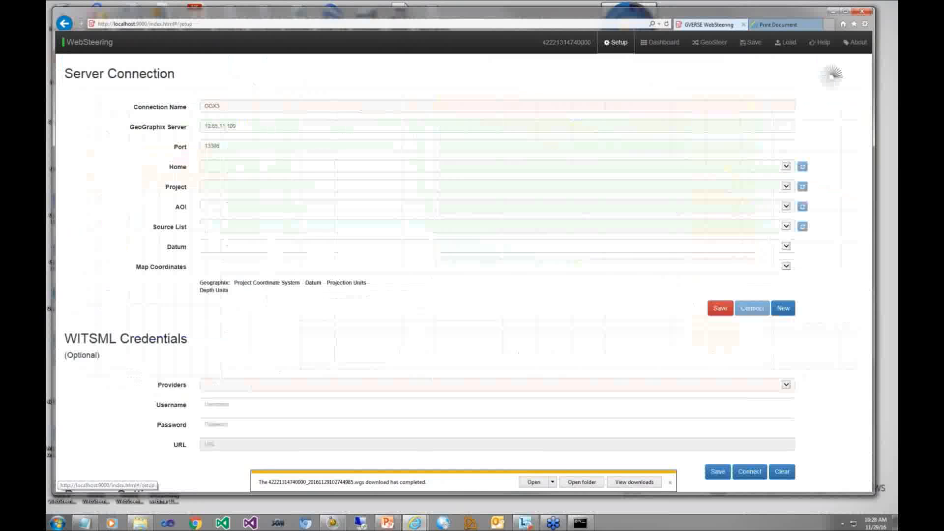
{"action": "left_click_drag", "start_coordinate": [869, 363], "coordinate": [870, 413]}
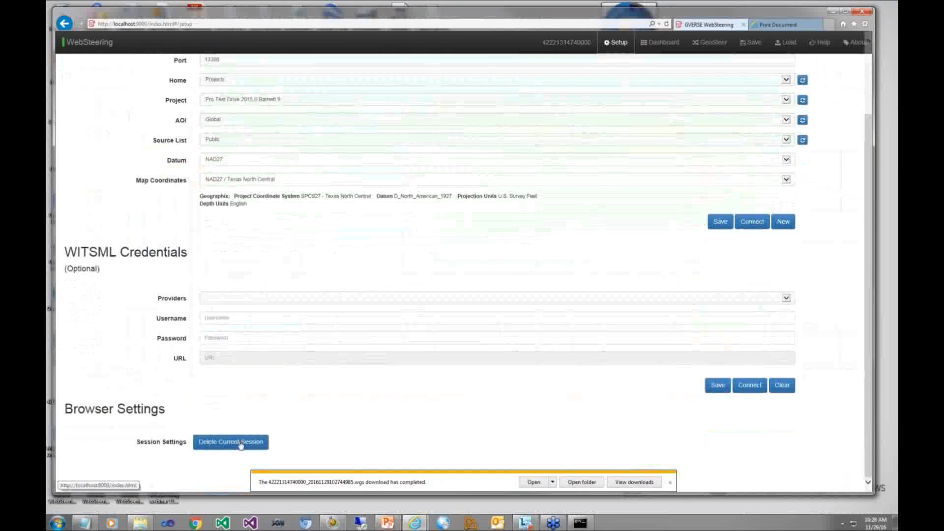
{"action": "left_click", "coordinate": [230, 442]}
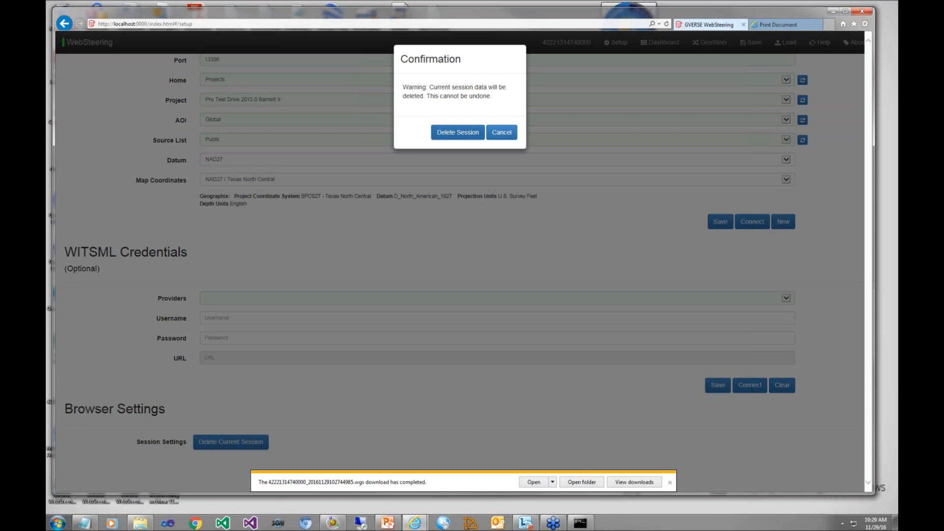
{"action": "left_click", "coordinate": [453, 134]}
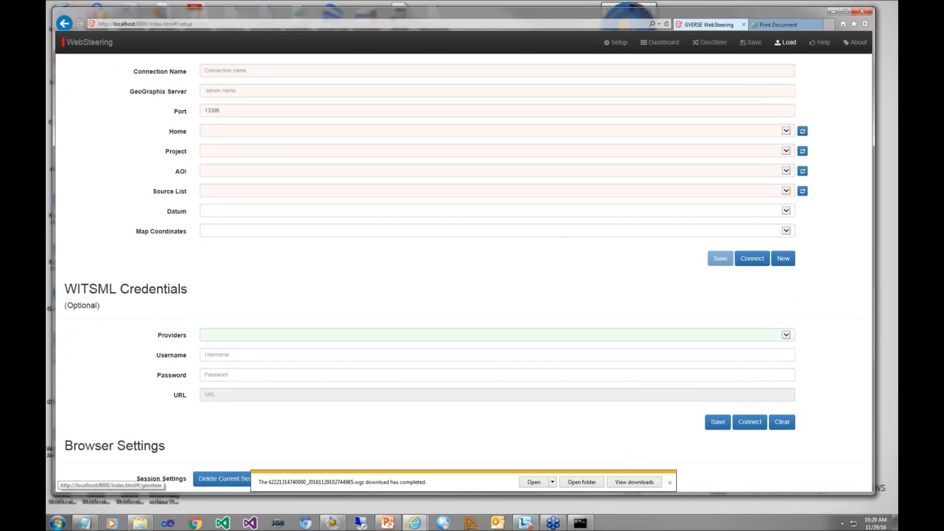
Load the most recent saved .wgs file without saving current progress, then view it in GeoSteer
{"action": "left_click", "coordinate": [786, 42]}
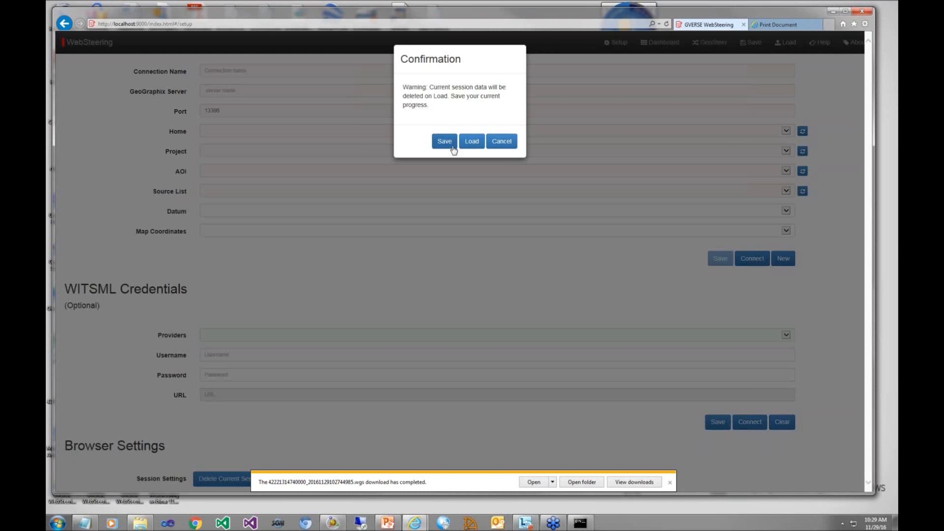
{"action": "left_click", "coordinate": [472, 142]}
{"action": "scroll", "coordinate": [266, 248], "scroll_direction": "down", "scroll_amount": 5}
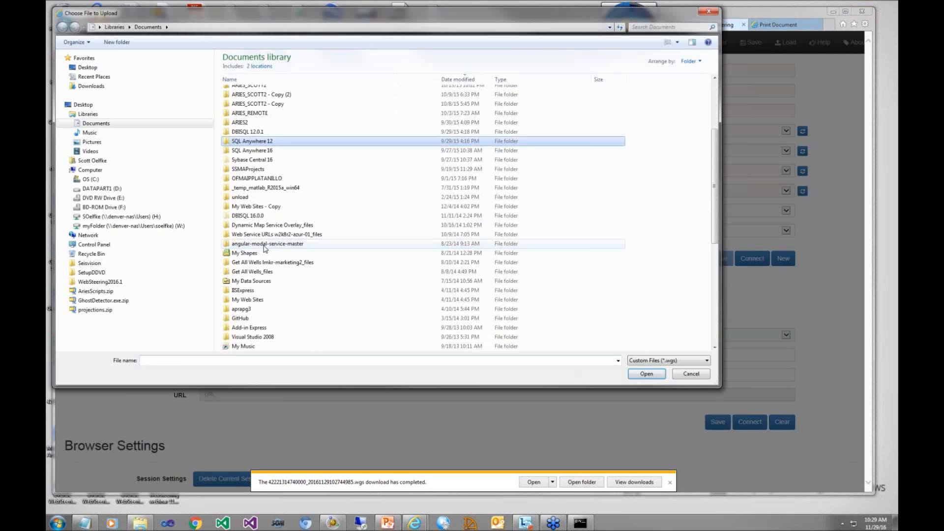
{"action": "scroll", "coordinate": [265, 248], "scroll_direction": "down", "scroll_amount": 5}
{"action": "left_click", "coordinate": [265, 263]}
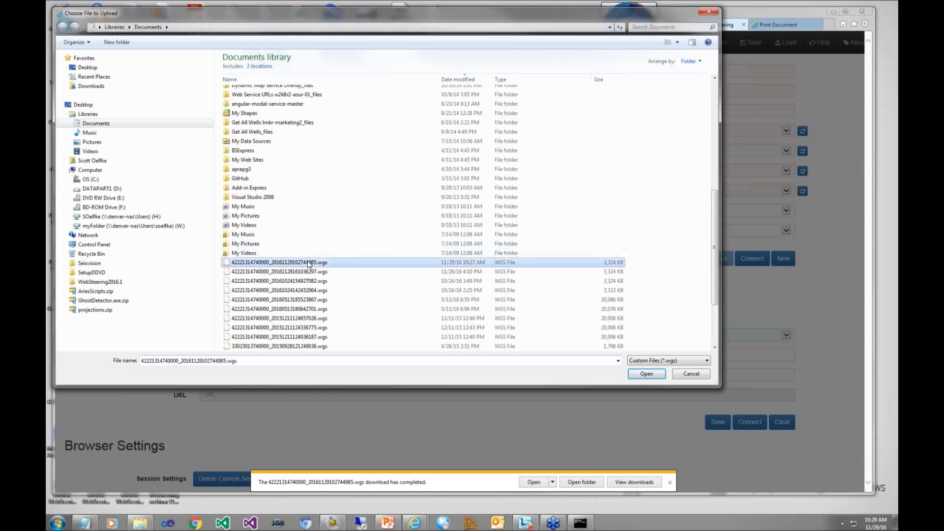
{"action": "left_click", "coordinate": [648, 375]}
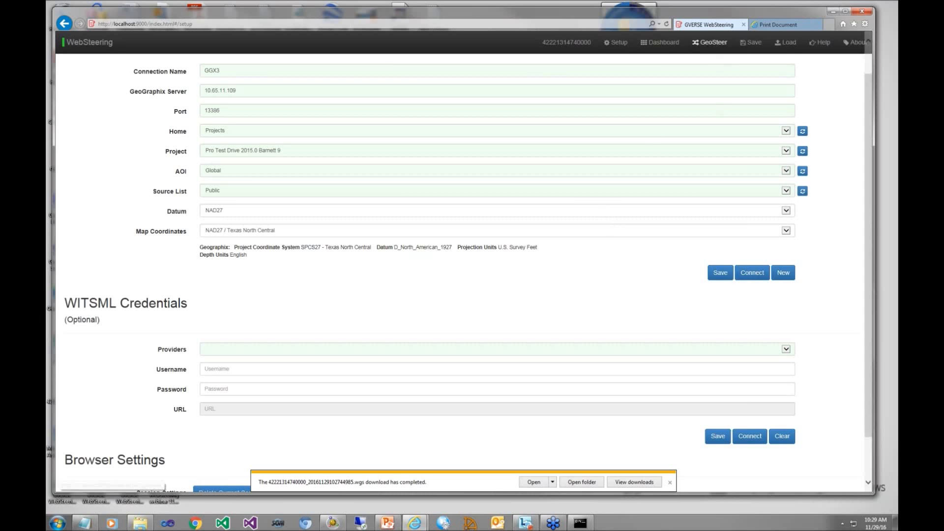
{"action": "left_click", "coordinate": [711, 45]}
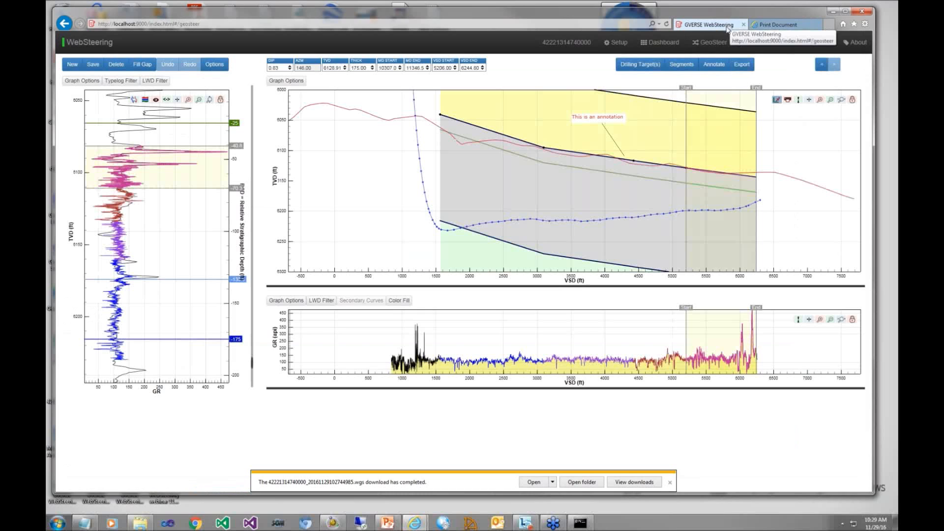
{"action": "left_click", "coordinate": [810, 101]}
{"action": "left_click", "coordinate": [756, 163]}
{"action": "left_click_drag", "start_coordinate": [751, 158], "coordinate": [749, 158]}
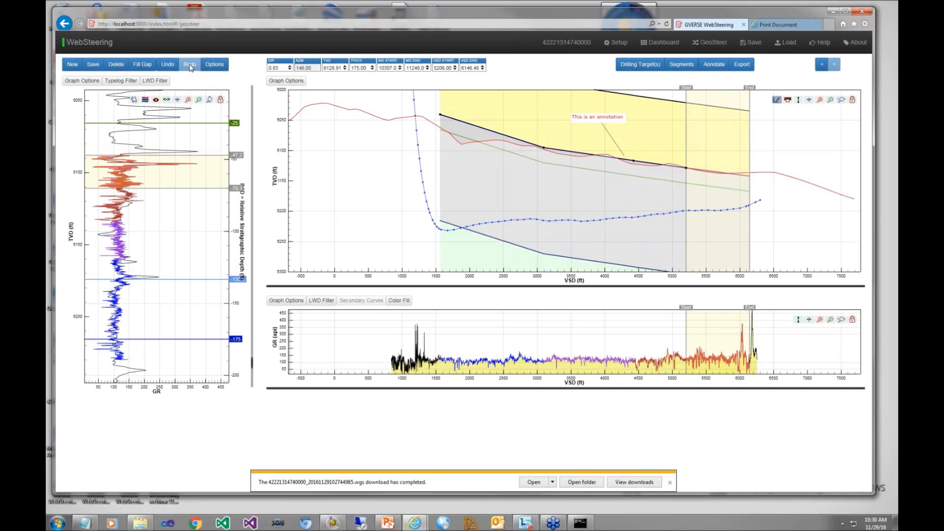
{"action": "left_click", "coordinate": [168, 65]}
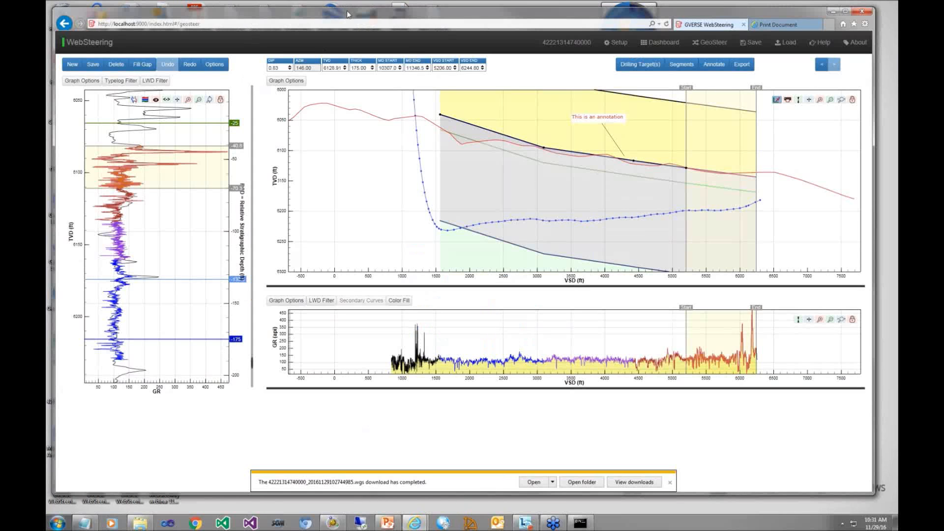
{"action": "left_click_drag", "start_coordinate": [347, 10], "coordinate": [349, 8]}
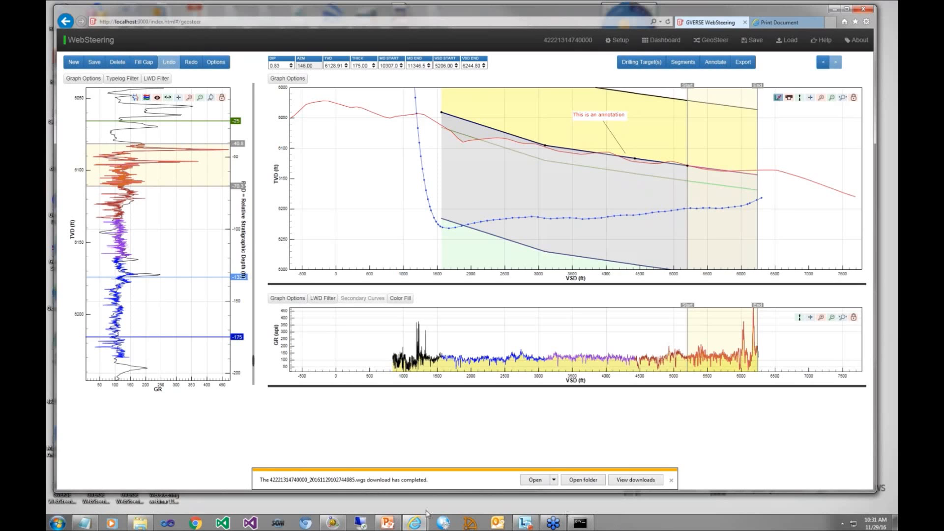
{"action": "left_click", "coordinate": [389, 523]}
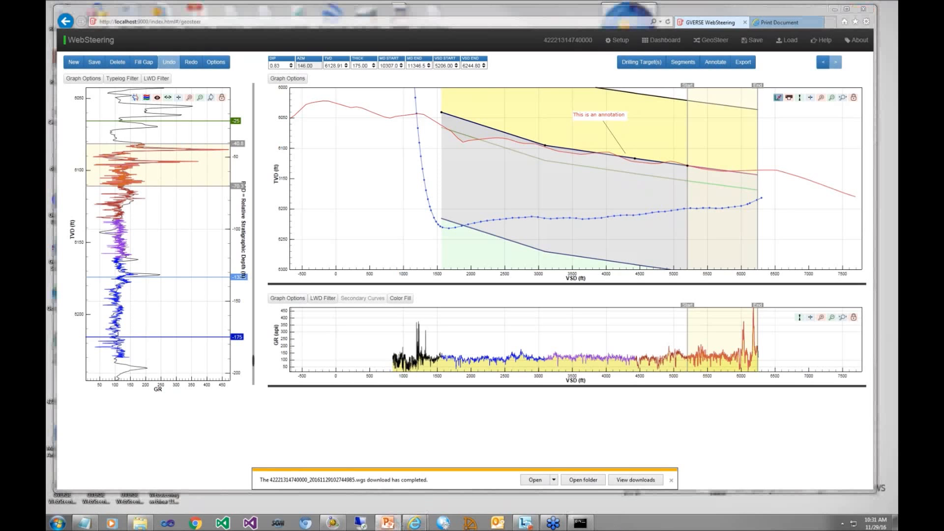